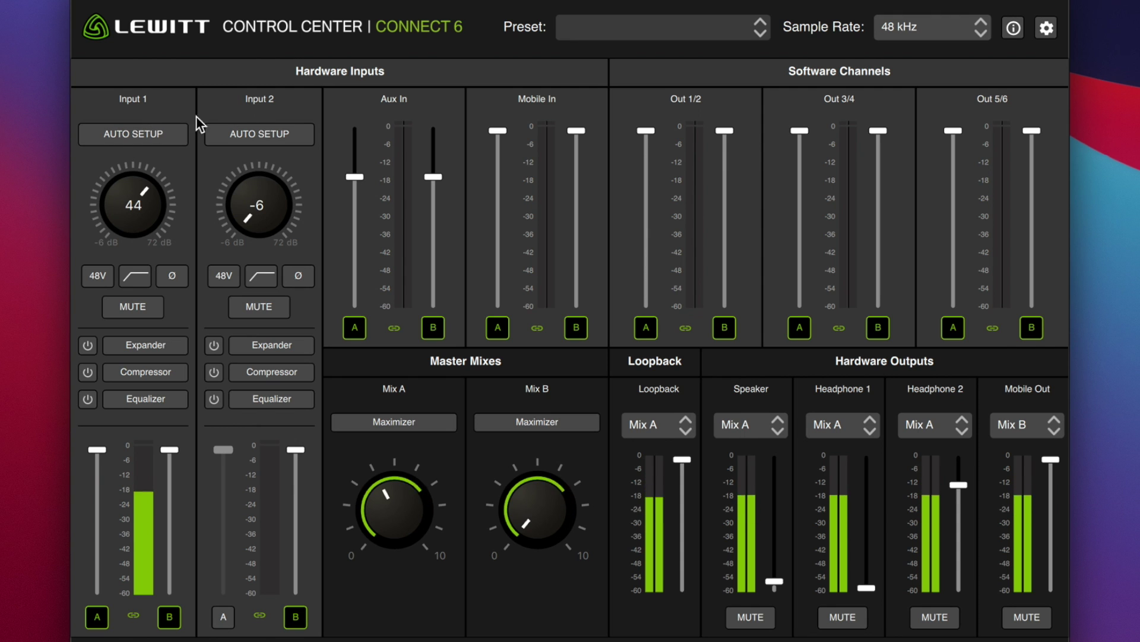
Step: Auto-configure Input 1 for a dynamic mic, Talk, Recording, high-pass off, reaching 37 dB gain
click(139, 135)
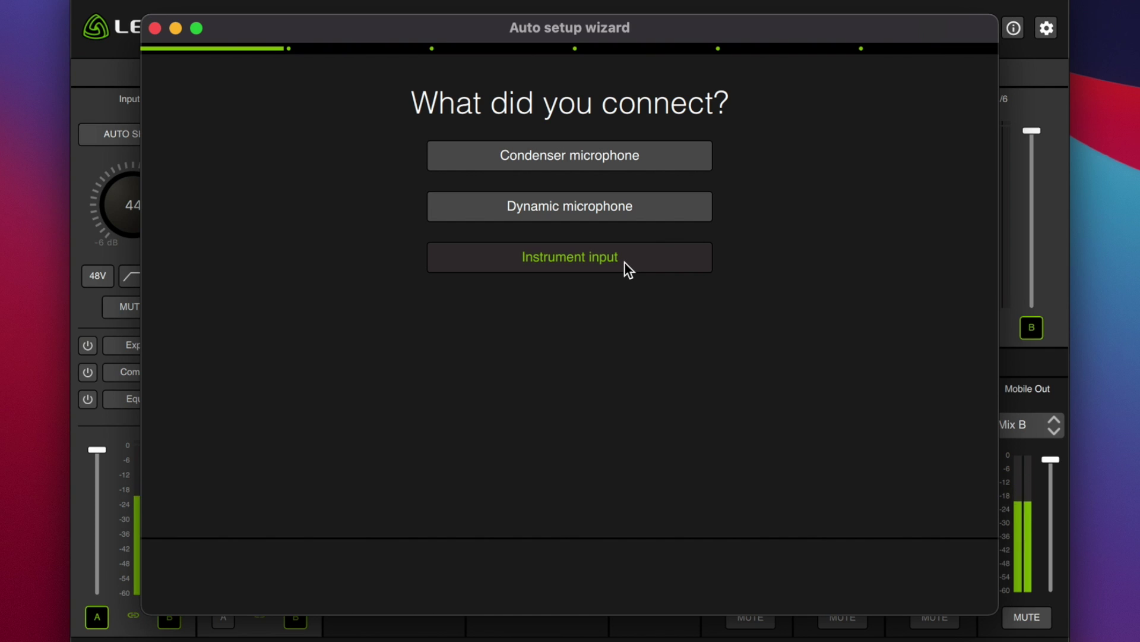
click(612, 214)
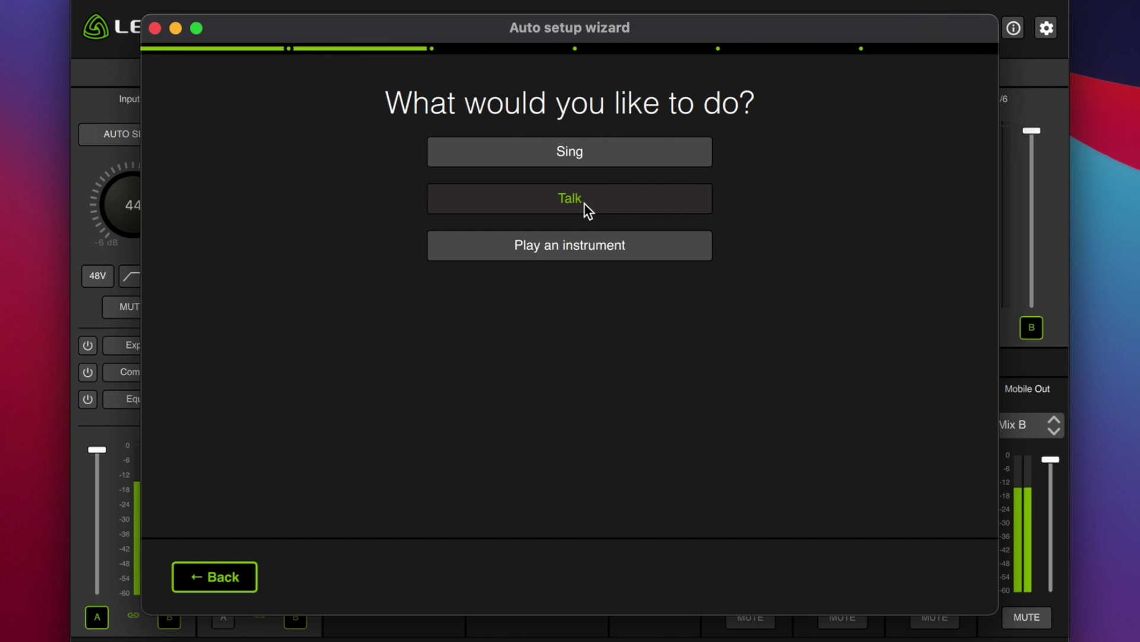
click(585, 205)
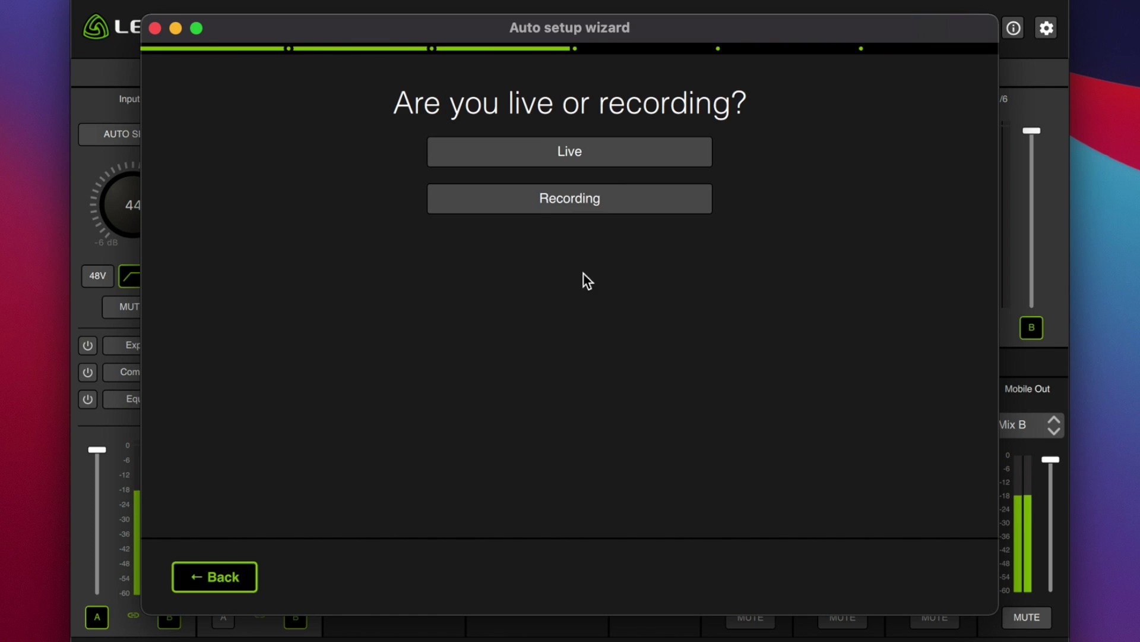
click(594, 202)
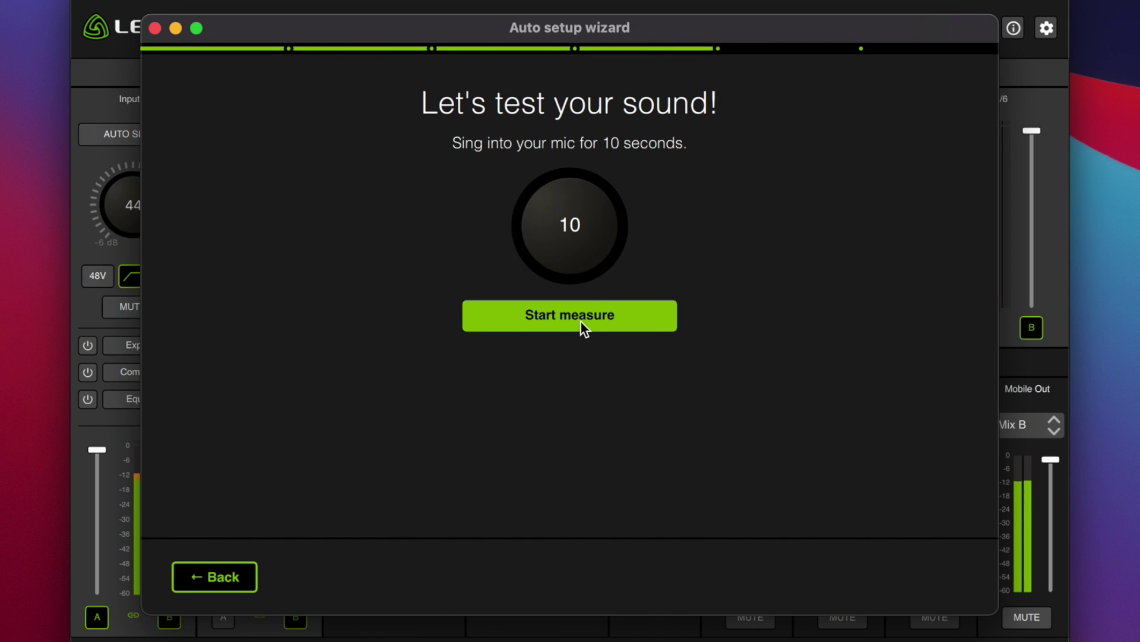
click(580, 322)
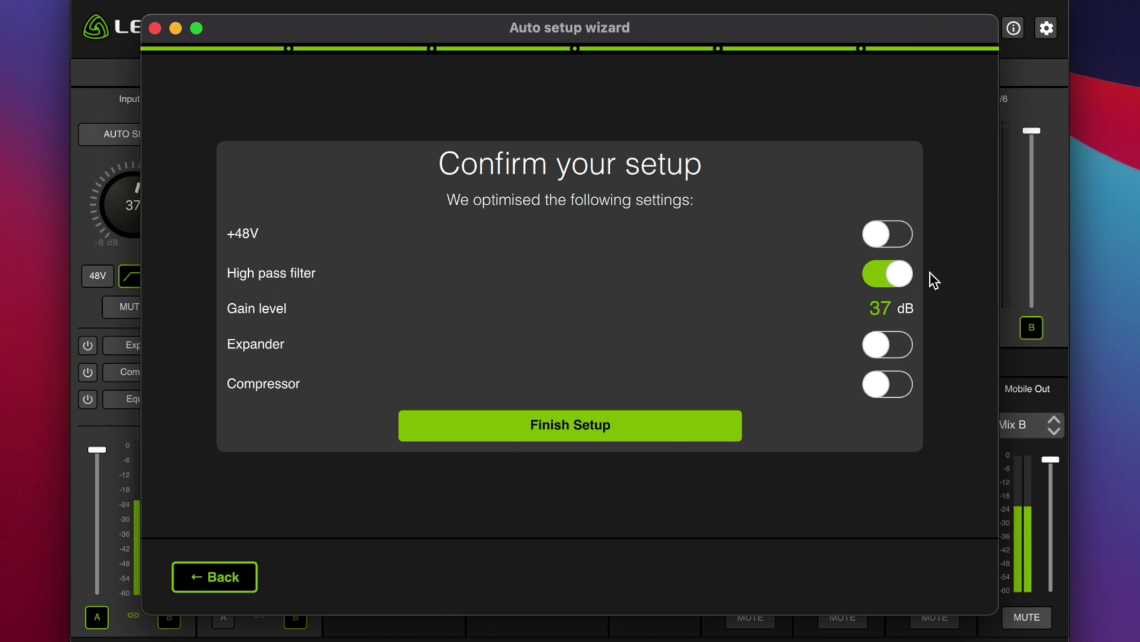
click(894, 274)
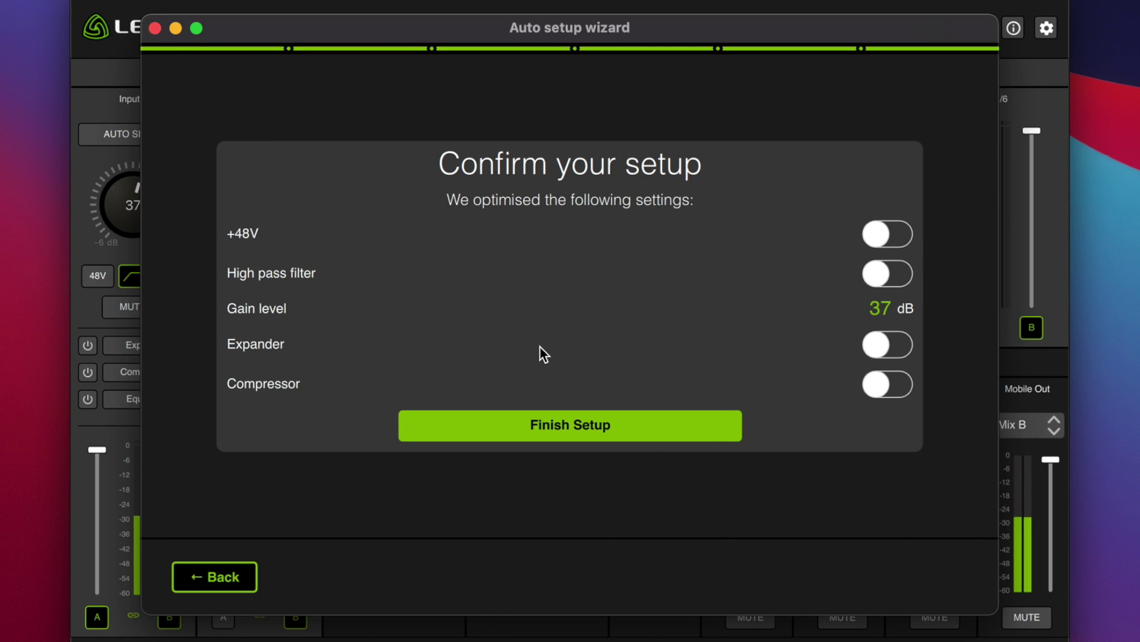
click(600, 426)
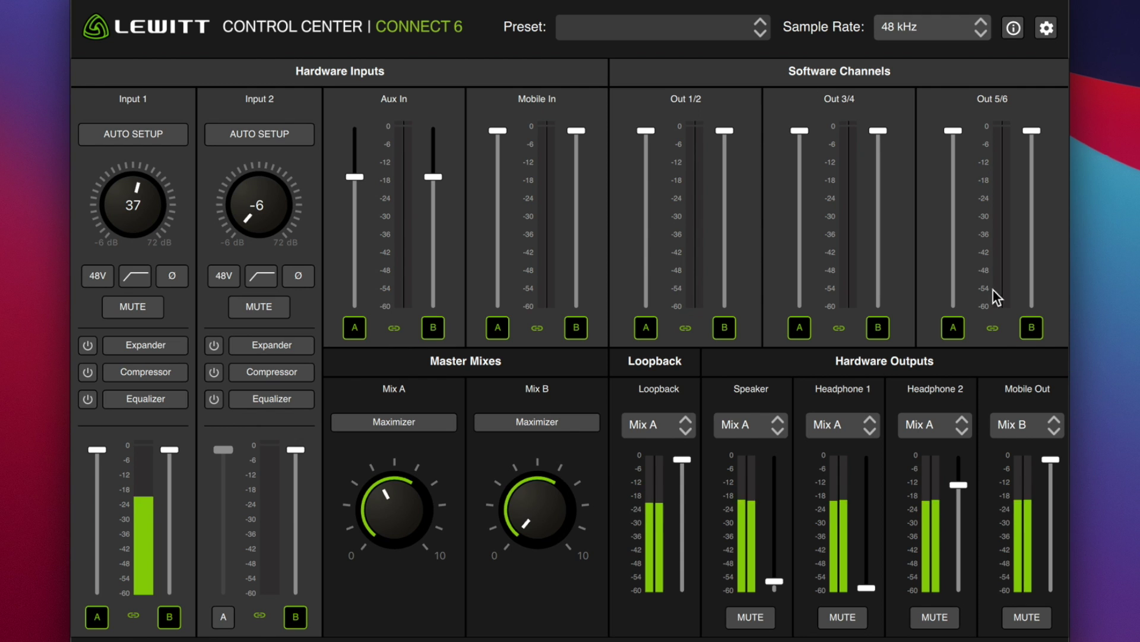
Step: Rerun Input 1's auto setup as dynamic mic, Talk, Live, with sound and noise tests, reaching 38 dB
click(139, 131)
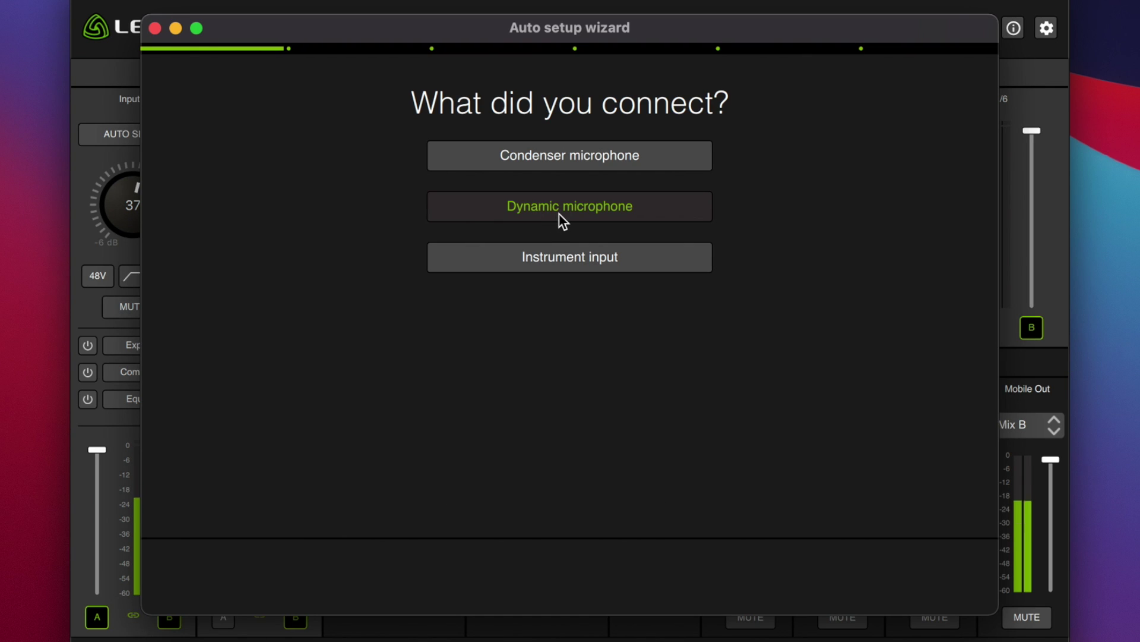
click(559, 213)
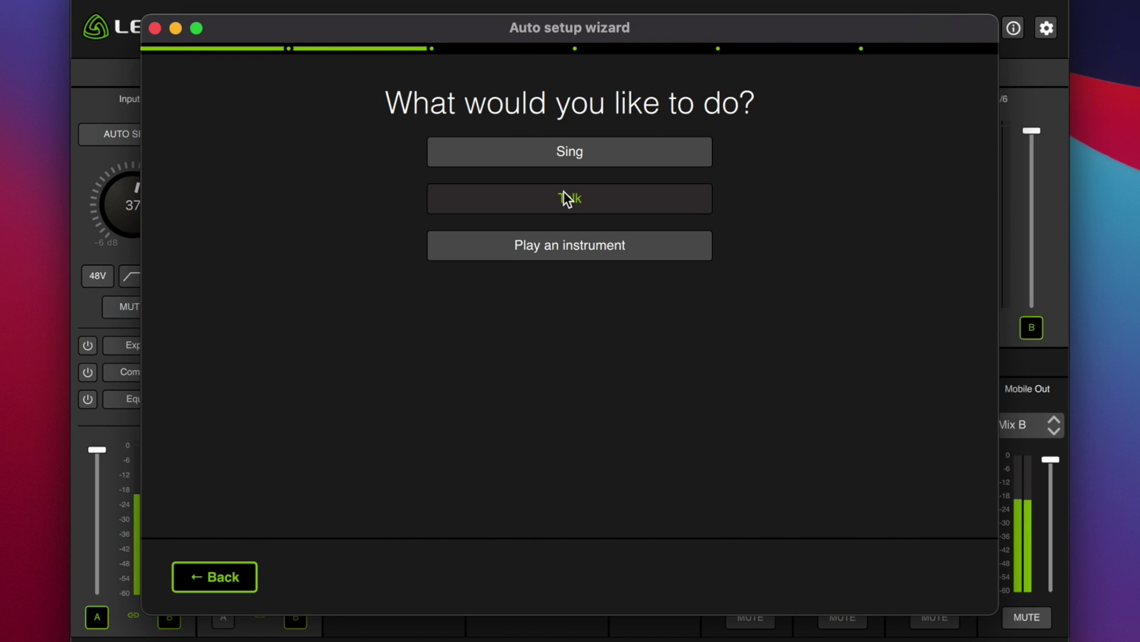
click(568, 199)
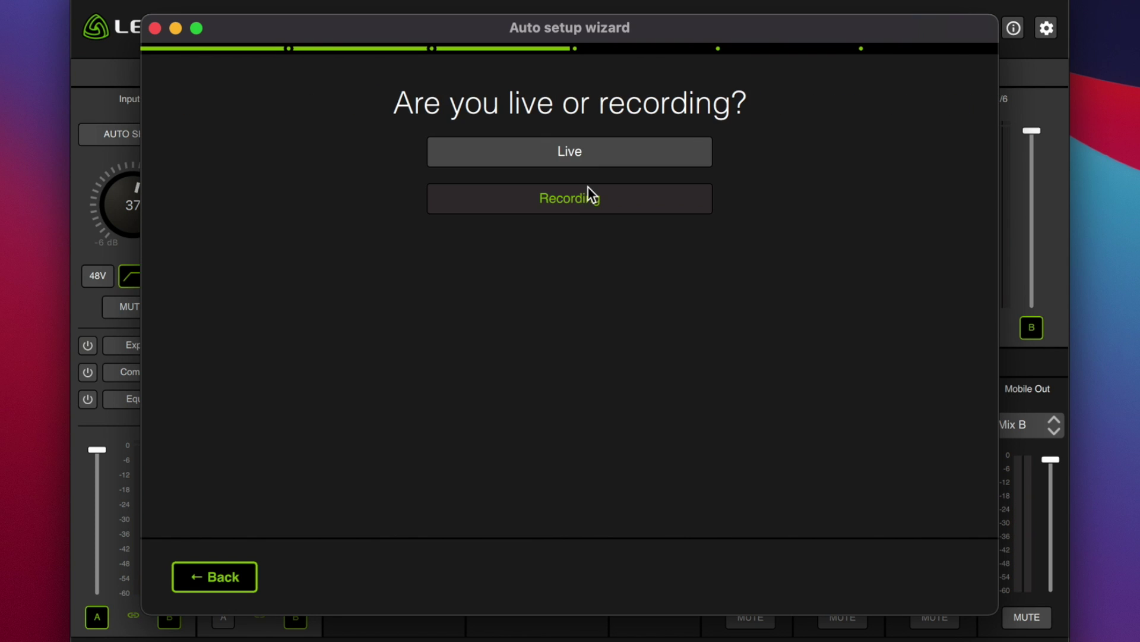
click(586, 161)
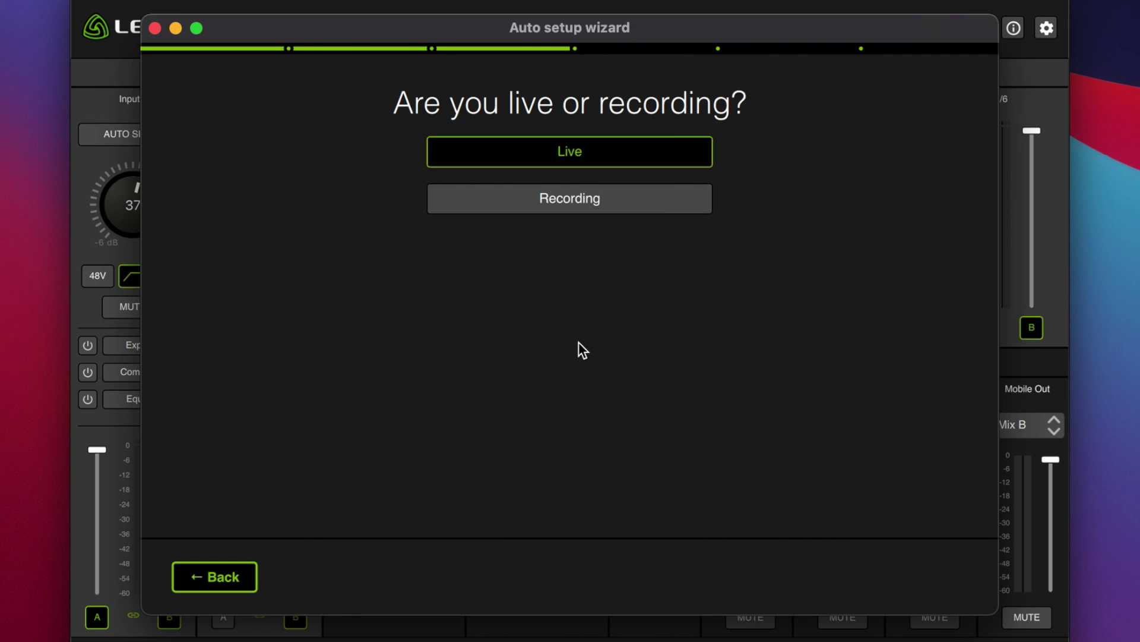
click(573, 314)
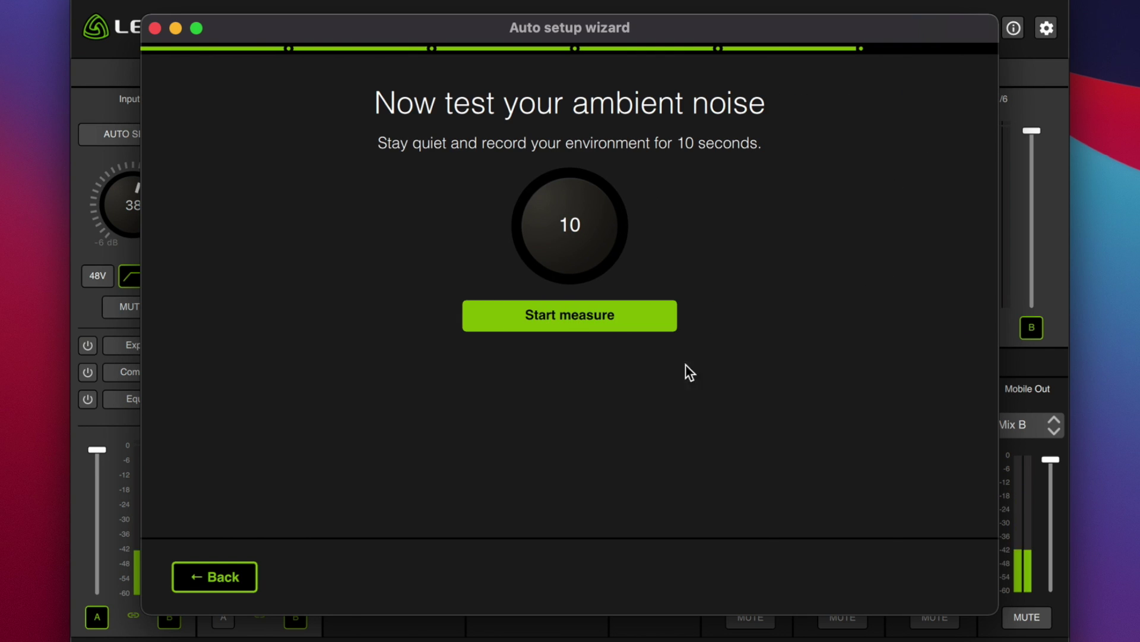
click(576, 319)
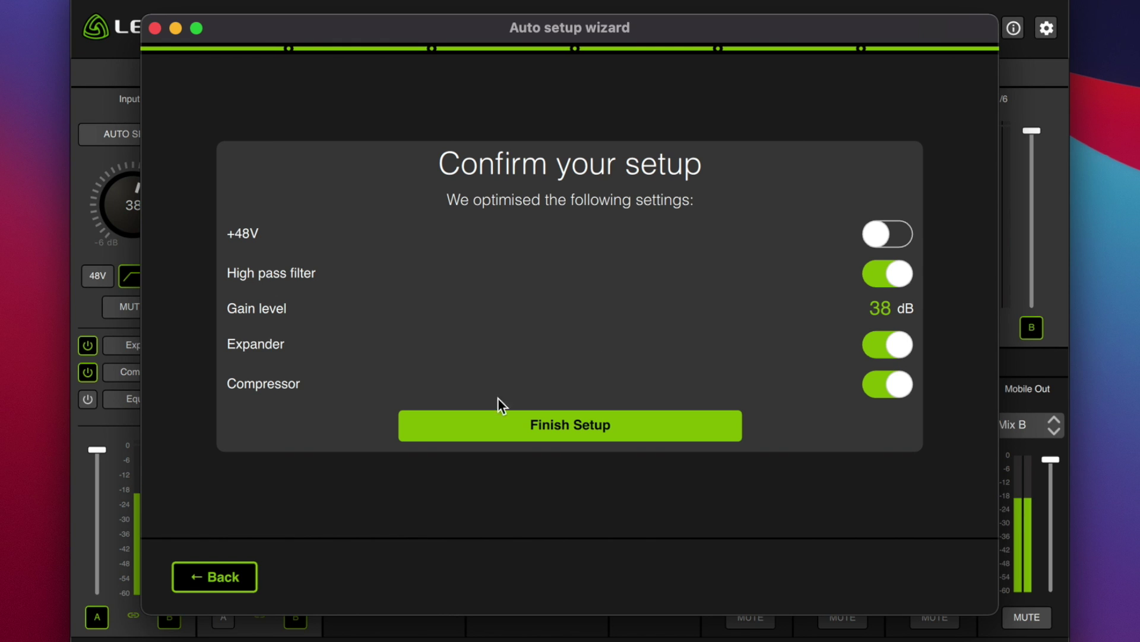
click(603, 427)
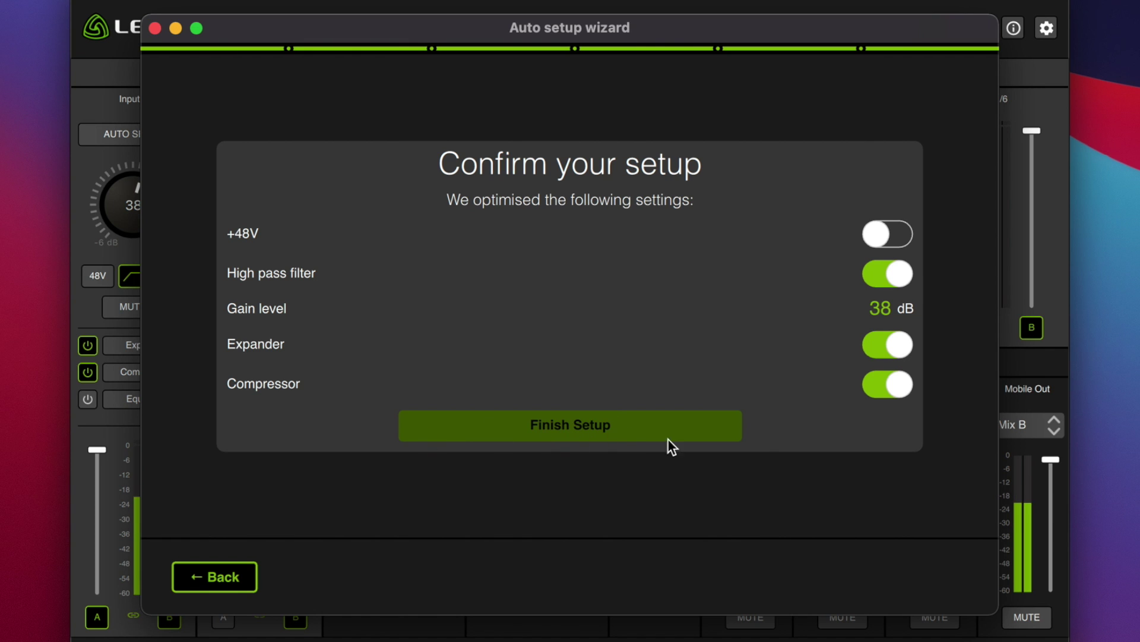
click(618, 432)
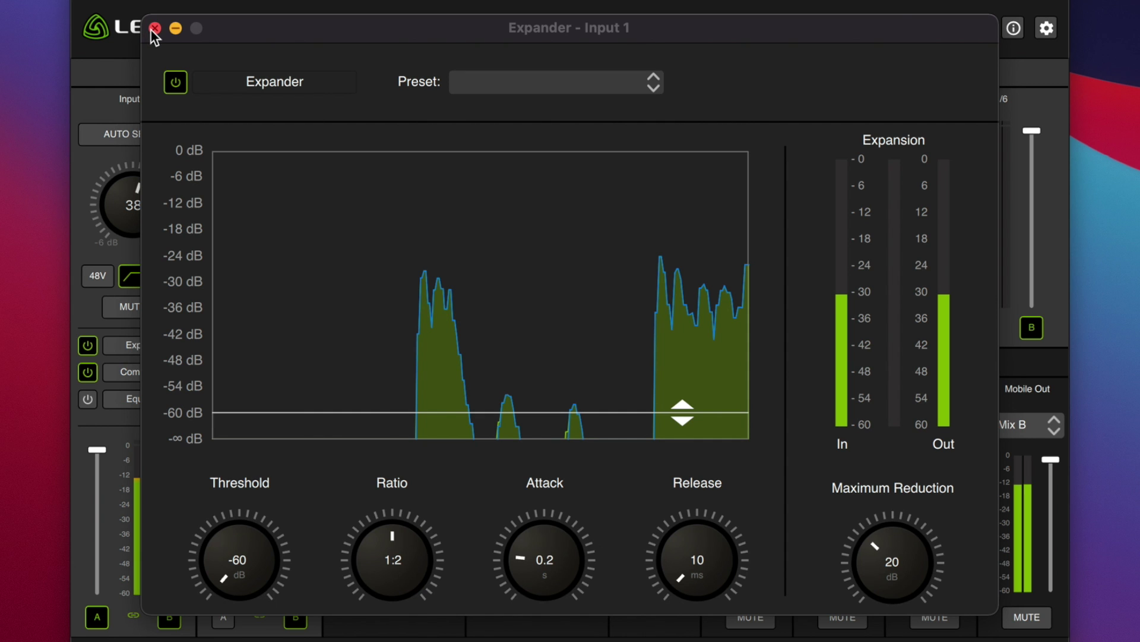
Step: Close Input 1's Expander window and bring up its Compressor settings
click(155, 28)
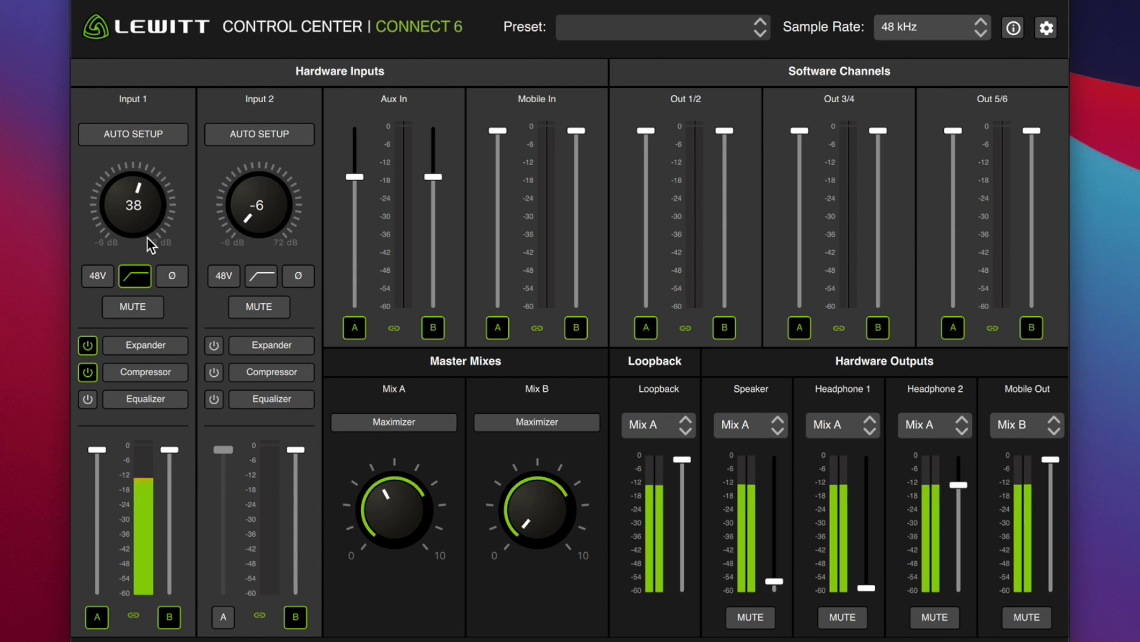
click(154, 374)
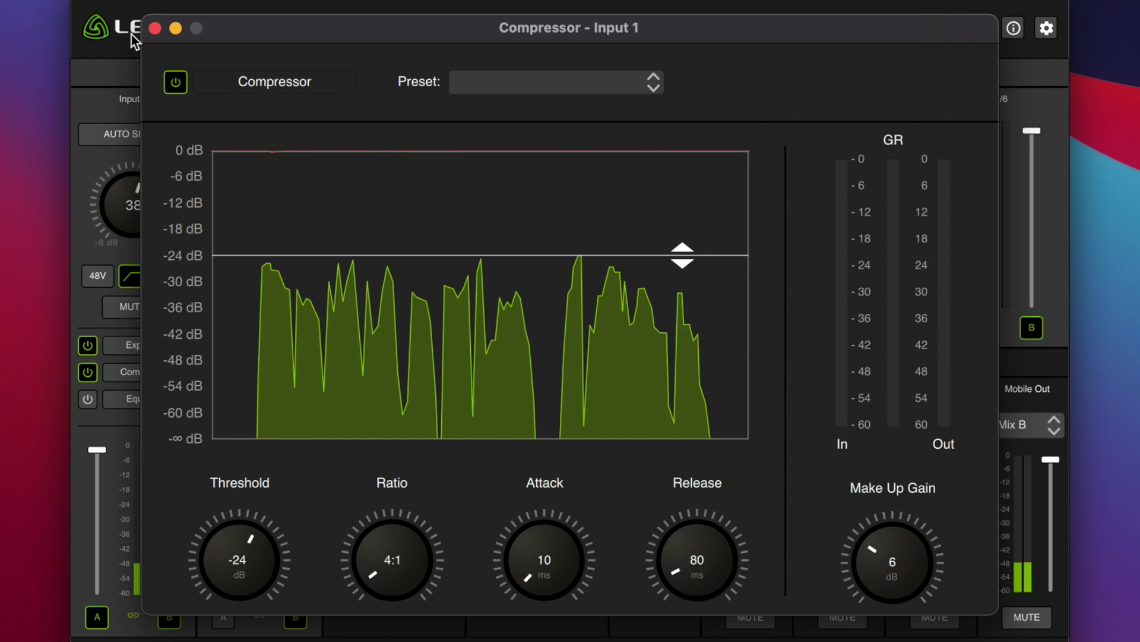
Step: Close the Compressor - Input 1 window after reviewing its threshold, ratio and make-up gain
click(153, 30)
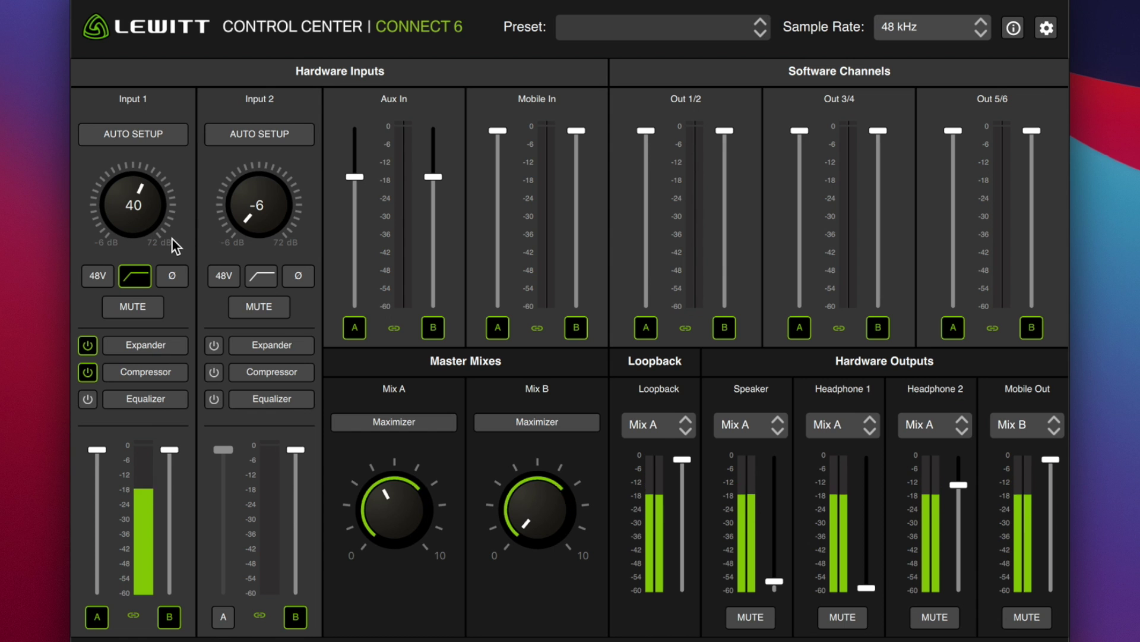
Step: Toggle Input 1's 48V phantom power and flip its mute repeatedly, leaving it unmuted
click(100, 275)
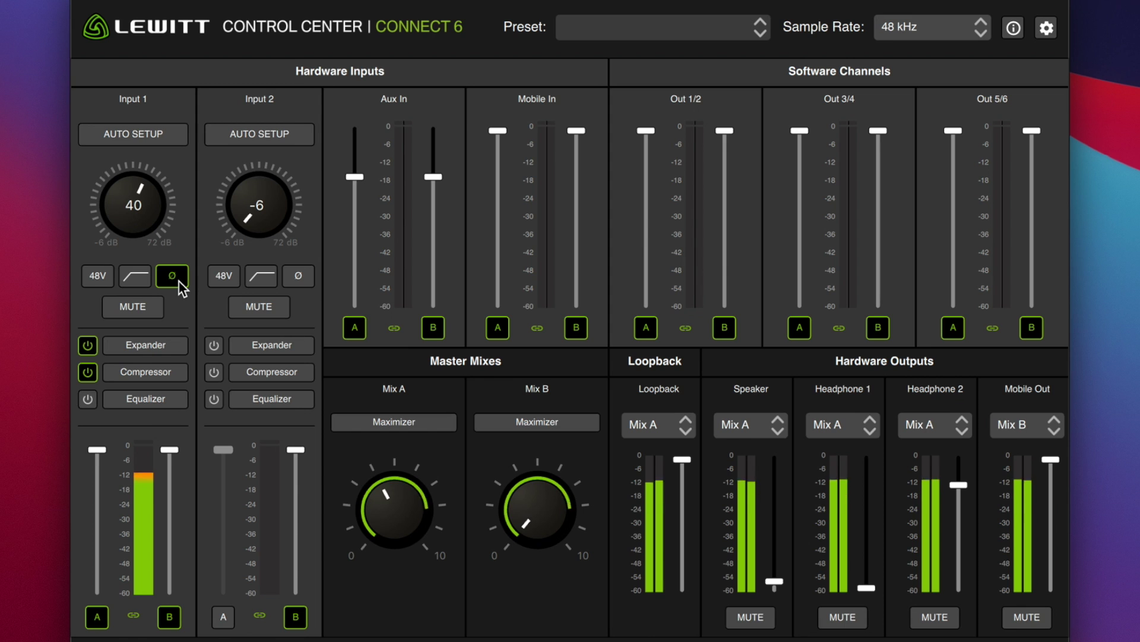
click(143, 313)
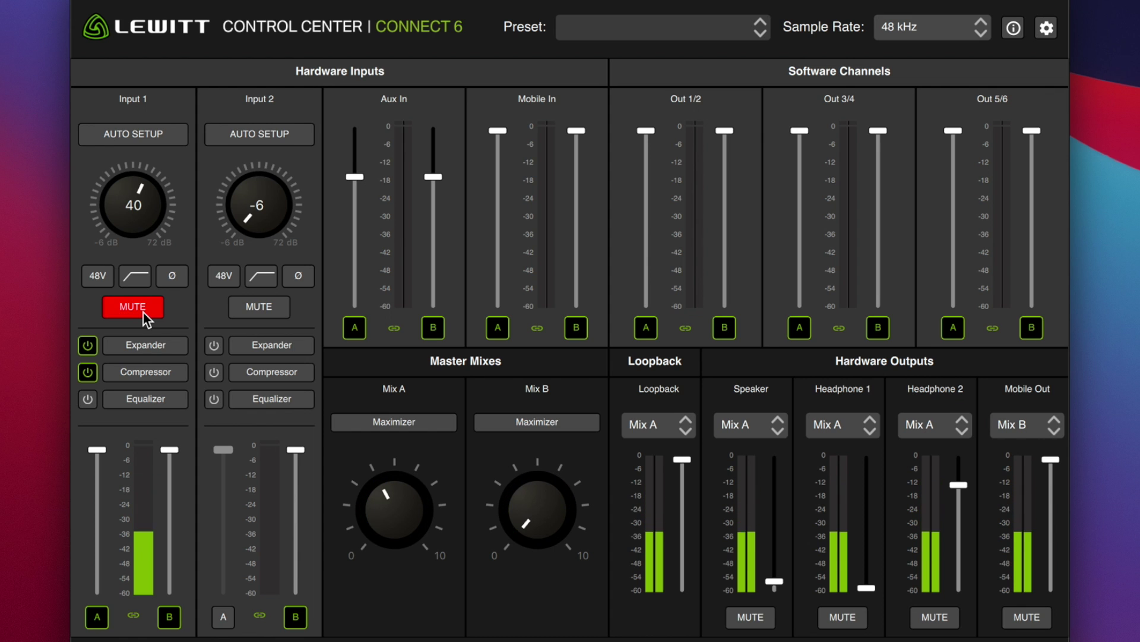
click(144, 313)
click(144, 313)
click(143, 313)
click(143, 313)
click(144, 313)
click(144, 312)
click(144, 313)
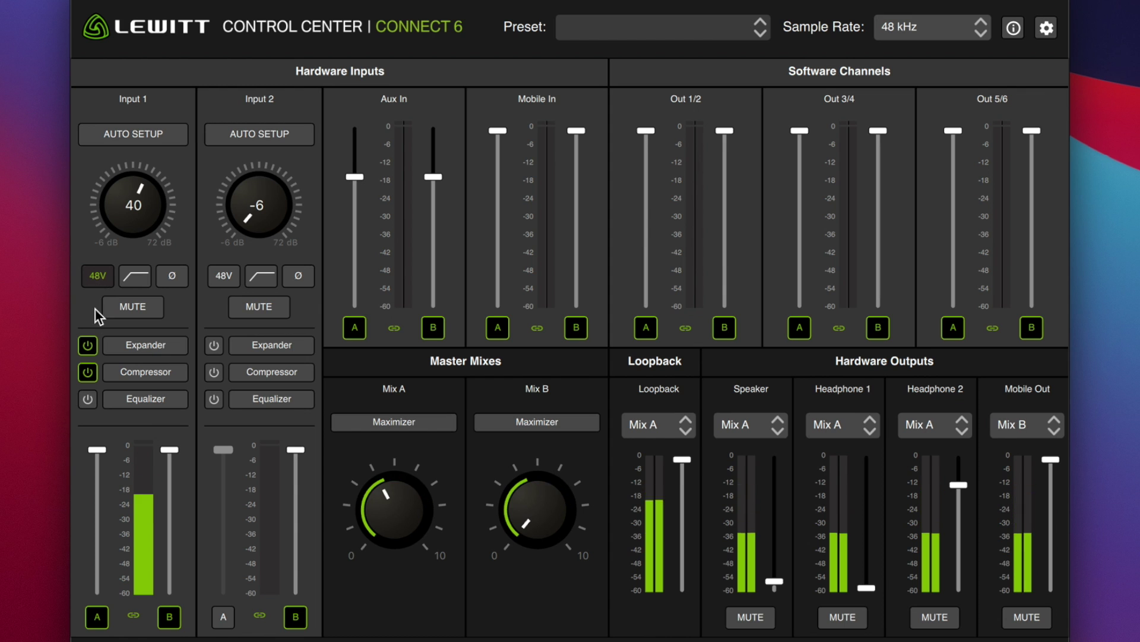
click(143, 350)
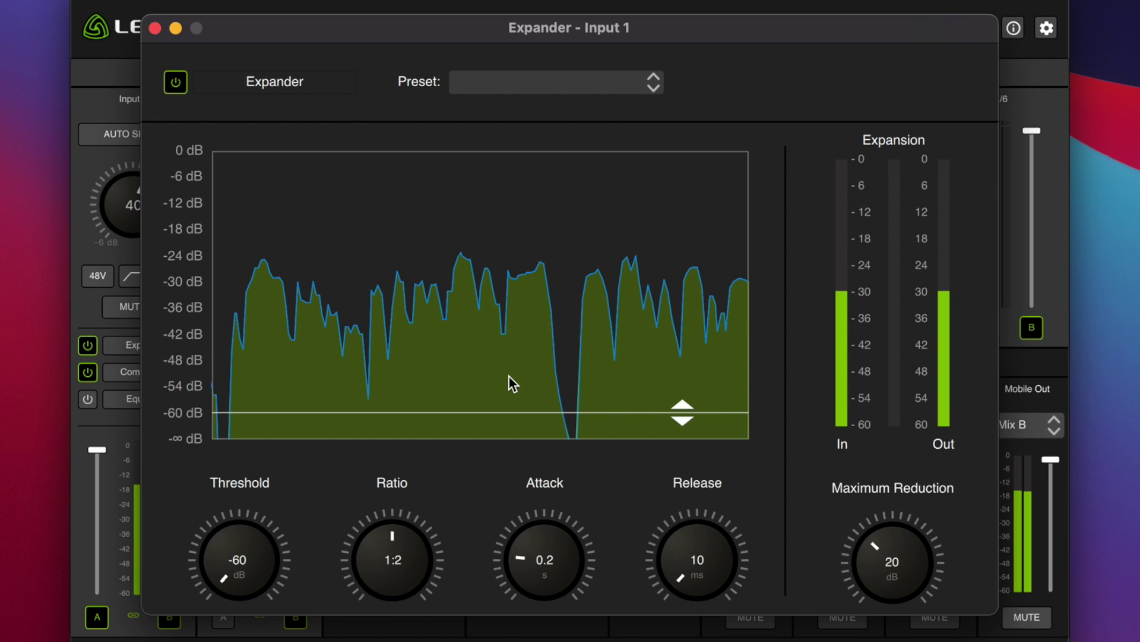
click(156, 27)
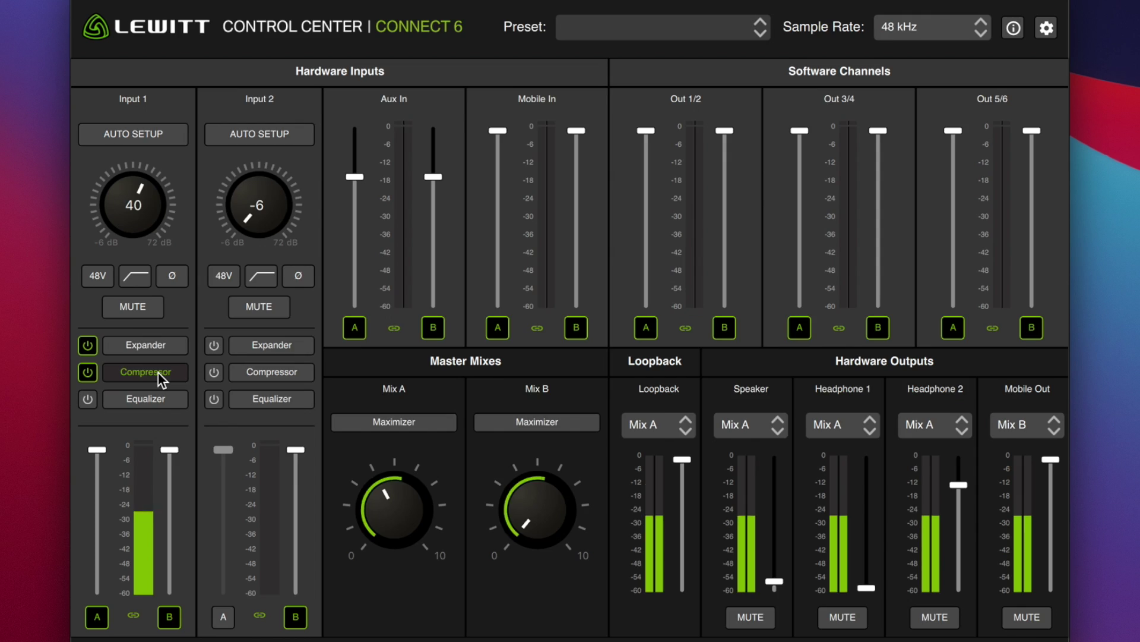
click(157, 372)
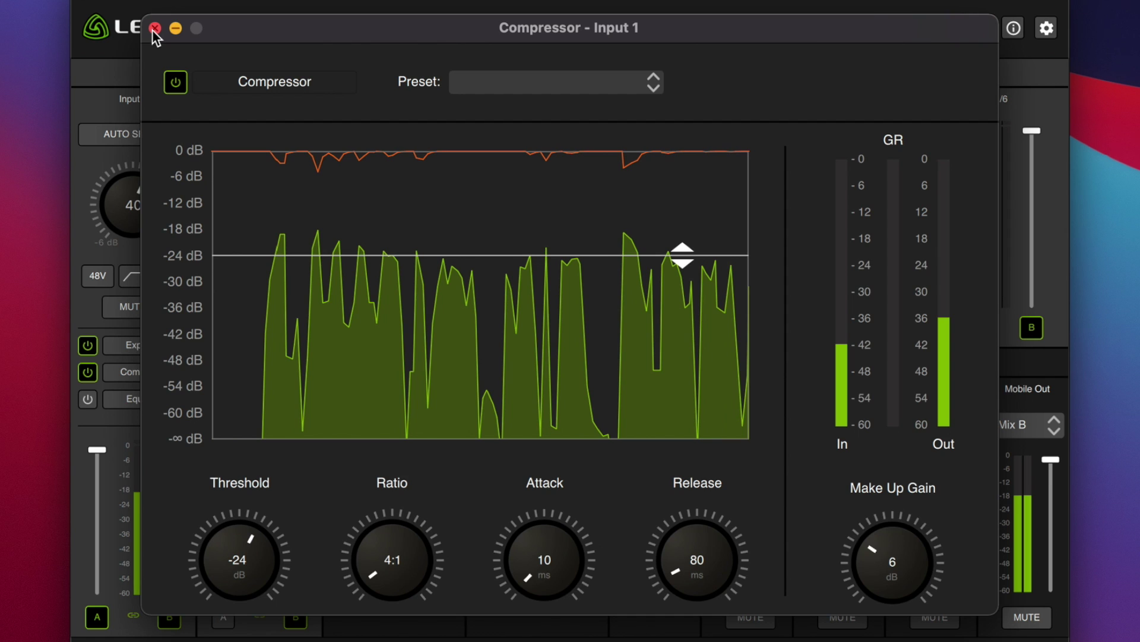
Step: Bring up Input 1's equalizer settings from the mixer
click(139, 626)
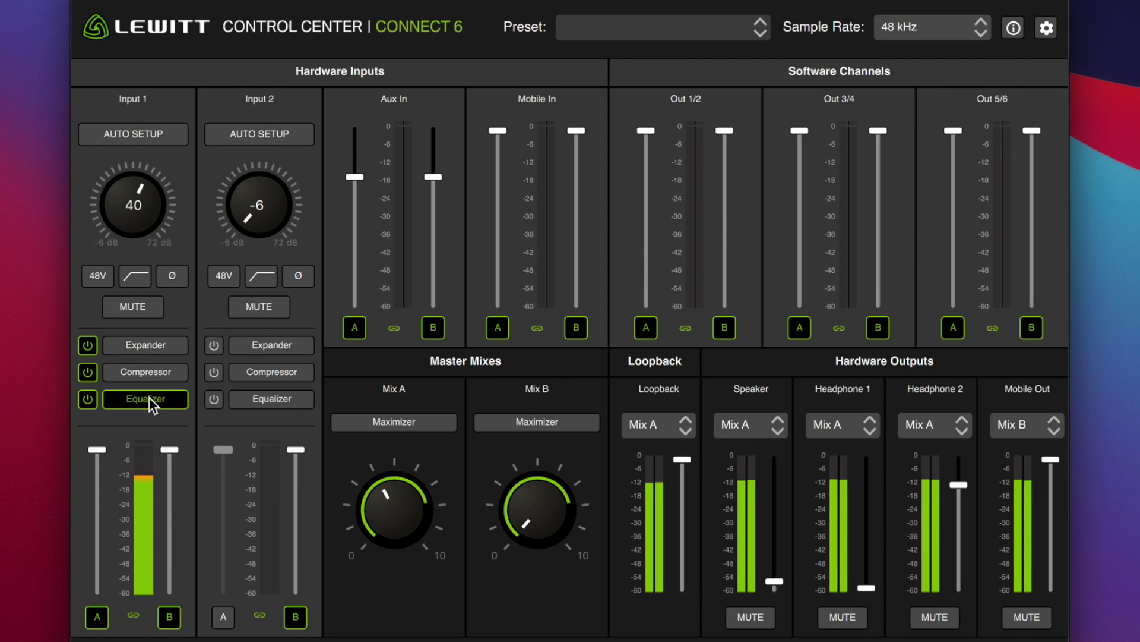
Step: Keep Input 1's EQ Band 2 as a Peak filter, moved to 82 Hz with slight boost
click(149, 400)
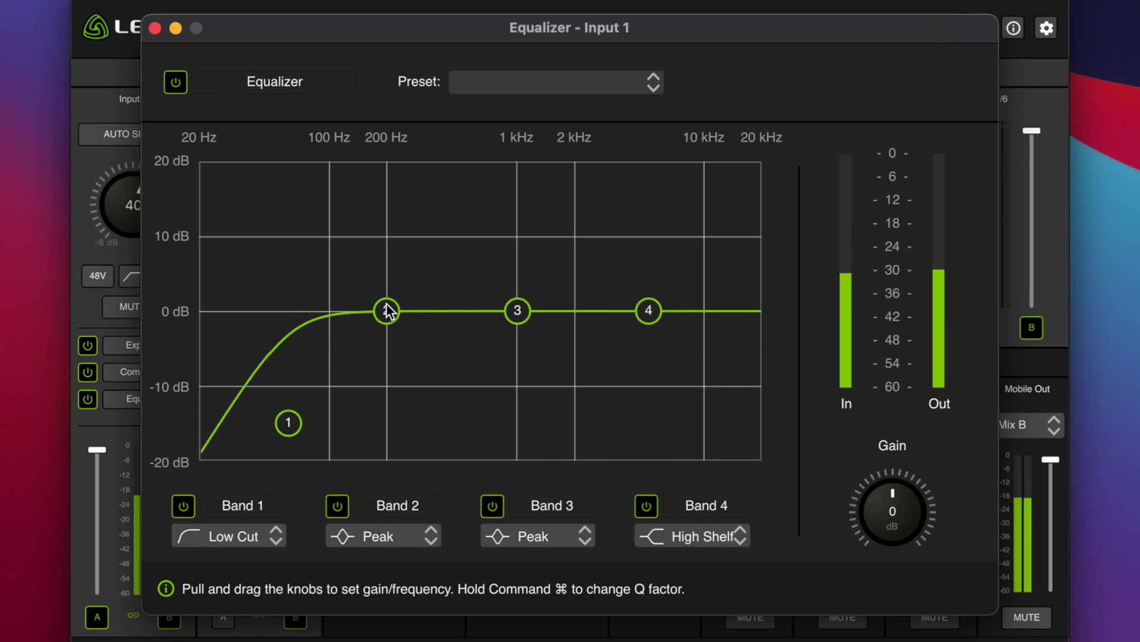
click(389, 536)
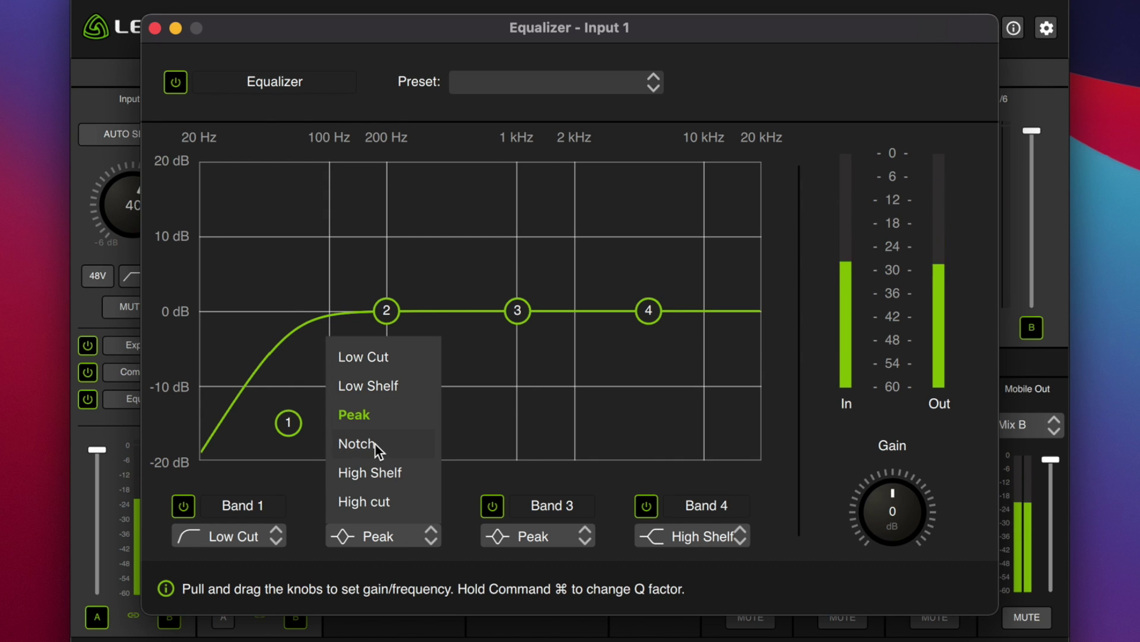
click(460, 492)
mouse_move(394, 310)
mouse_down()
mouse_move(321, 282)
mouse_move(445, 262)
mouse_move(373, 246)
mouse_move(354, 222)
mouse_move(434, 213)
mouse_move(439, 182)
mouse_move(392, 254)
mouse_move(388, 309)
mouse_up()
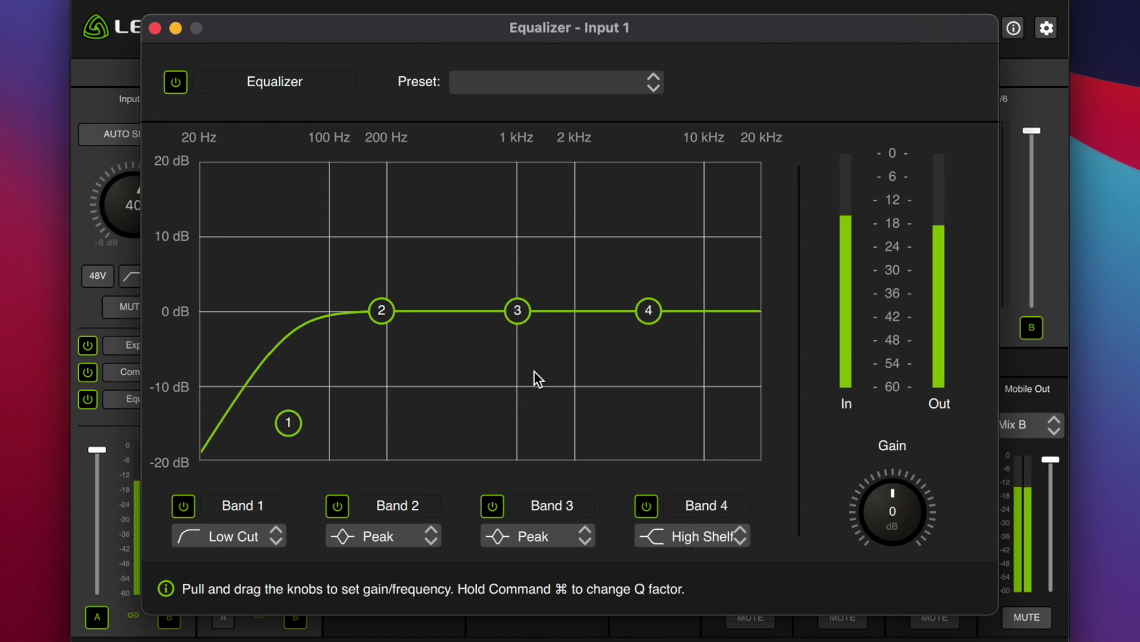
Step: Try 10 dB boosts on Bands 3 and 4, switch both off, and set EQ gain to -3 dB
drag(651, 313, 626, 214)
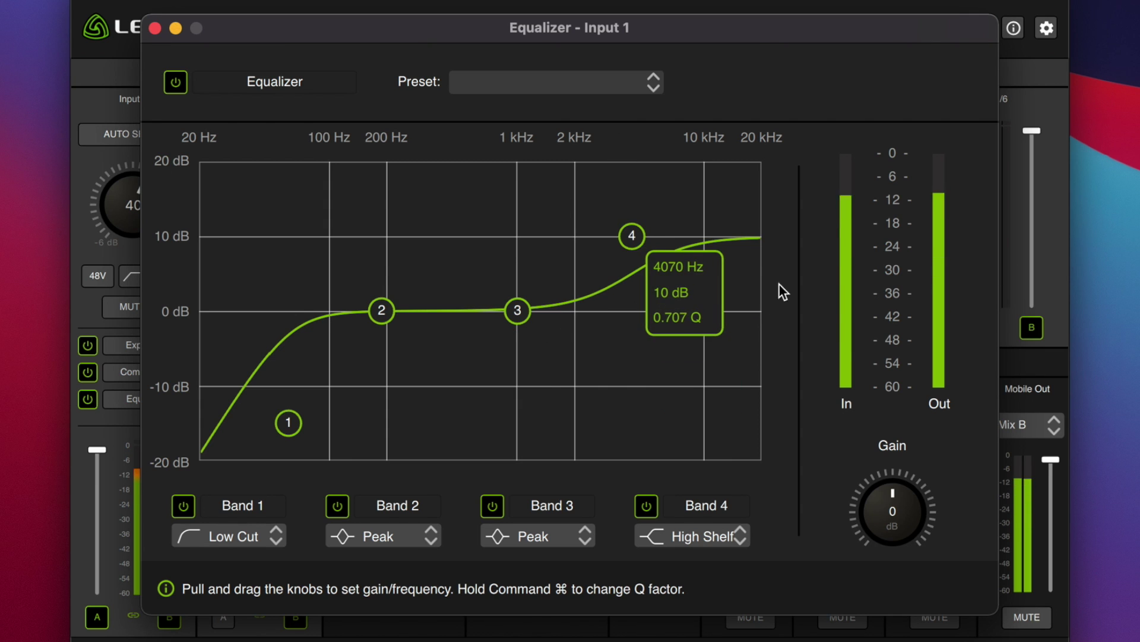
drag(518, 311, 526, 100)
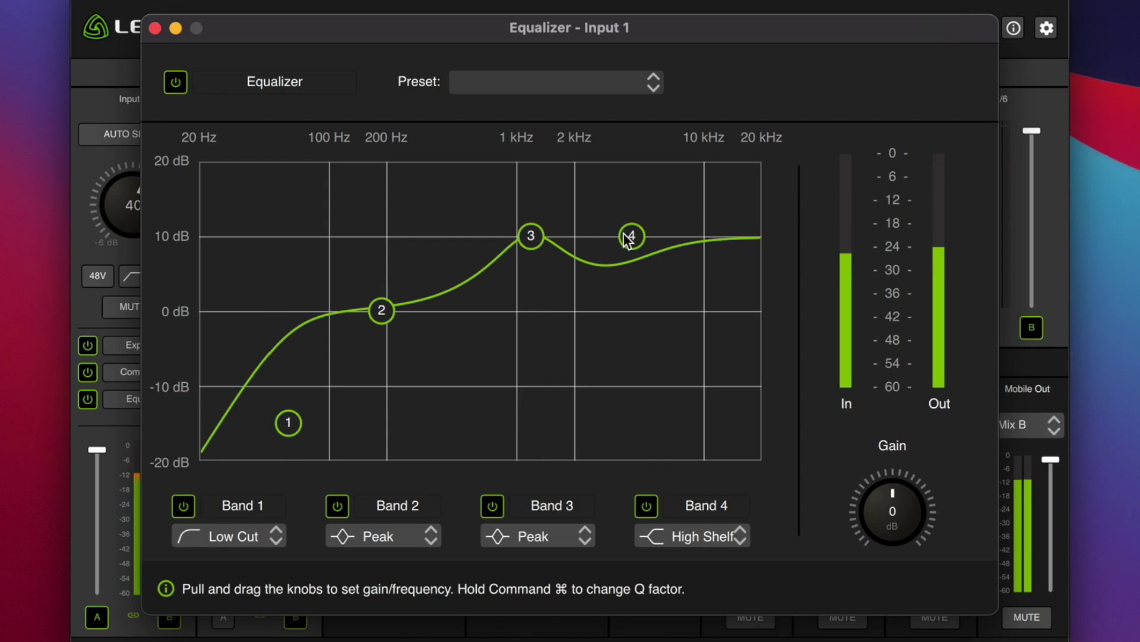
click(493, 508)
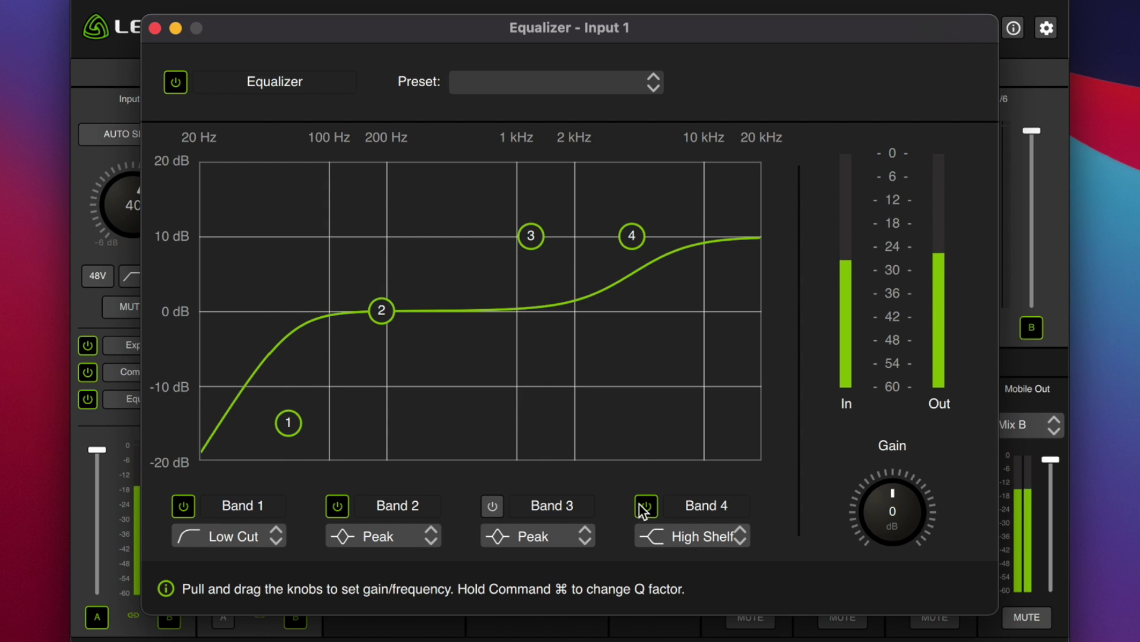
click(652, 505)
drag(921, 523, 897, 512)
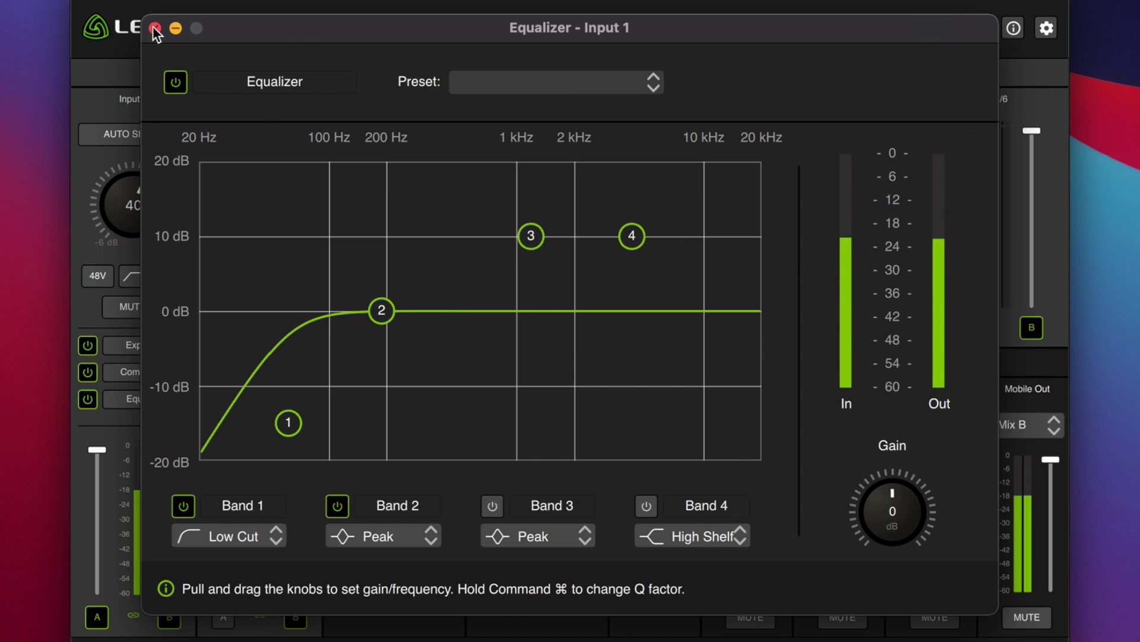
click(154, 28)
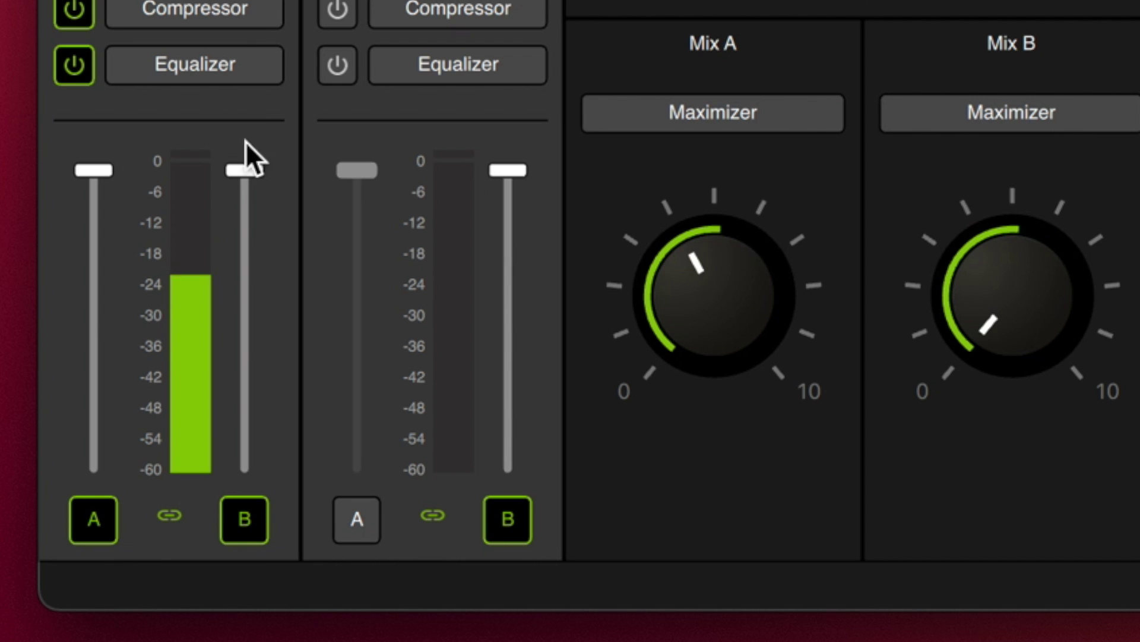
mouse_move(247, 170)
mouse_down()
mouse_move(267, 342)
mouse_move(248, 331)
mouse_move(250, 148)
mouse_up()
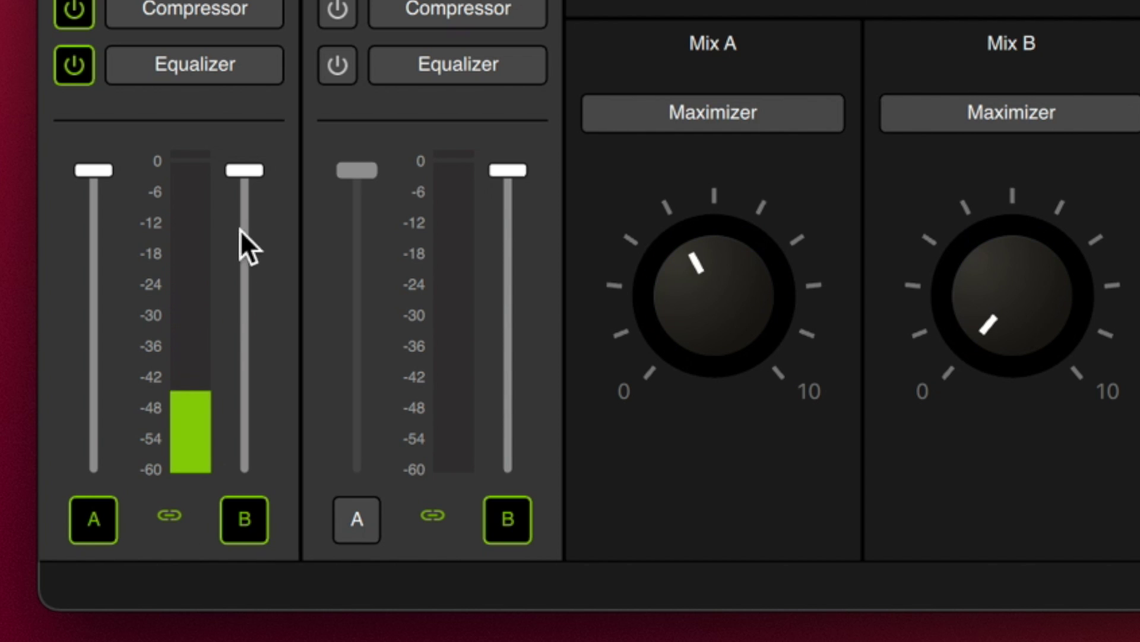
click(172, 516)
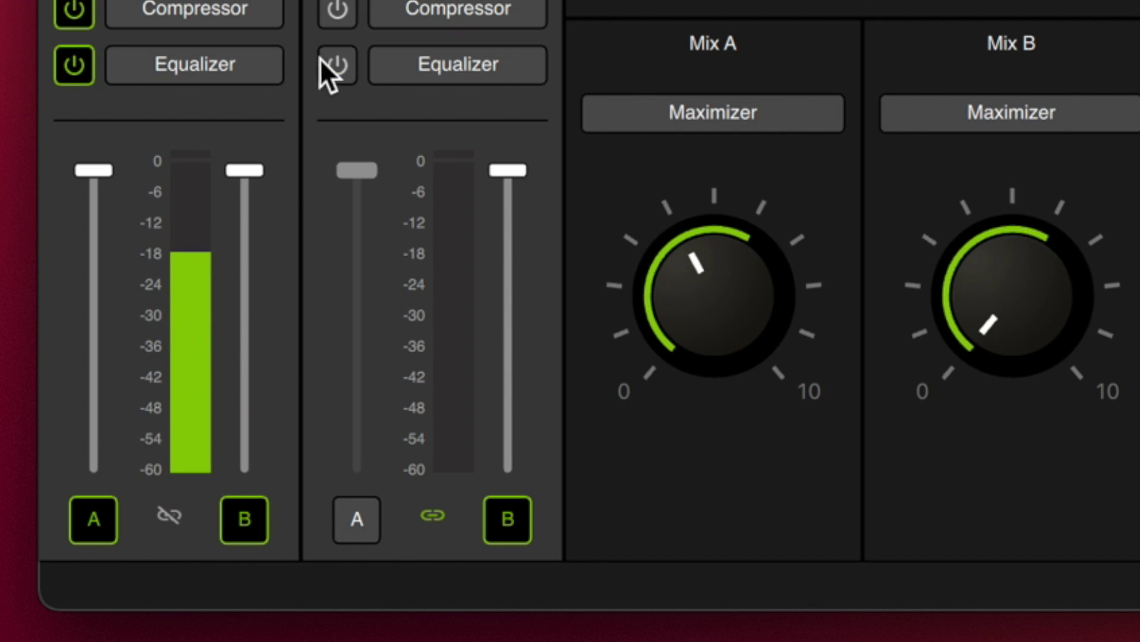
drag(253, 177, 265, 384)
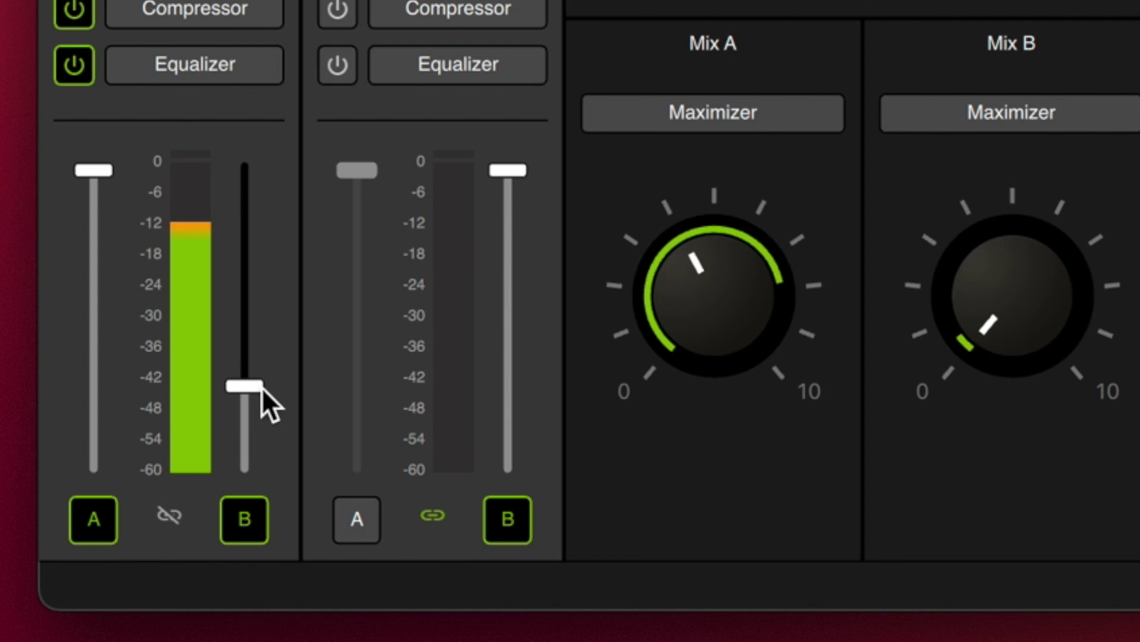
drag(259, 386, 256, 363)
drag(247, 316, 240, 211)
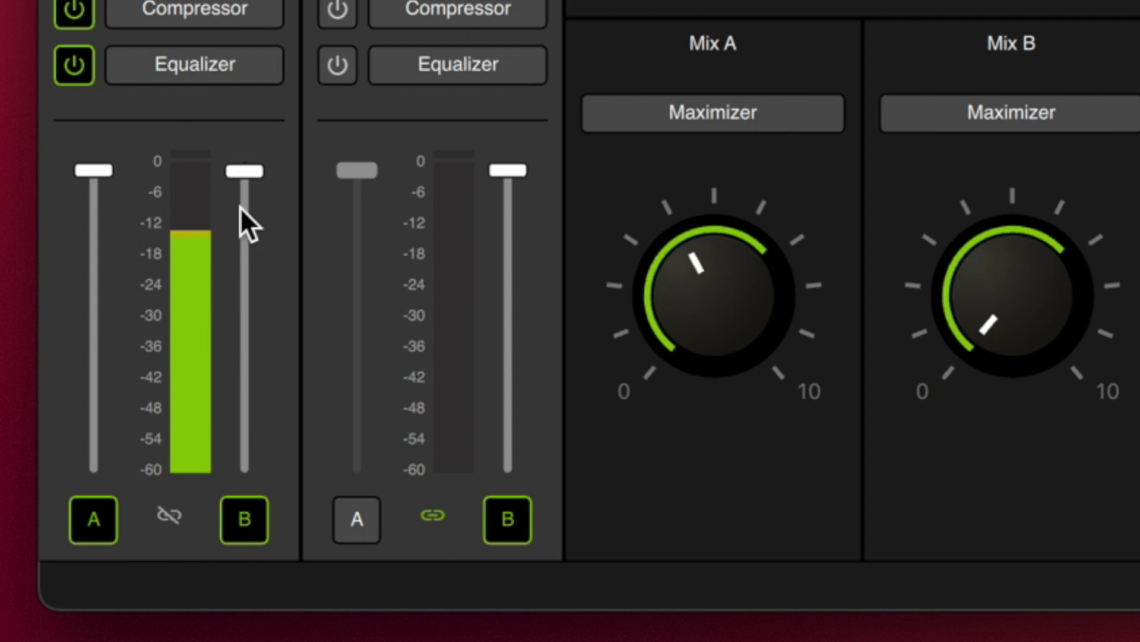
click(170, 516)
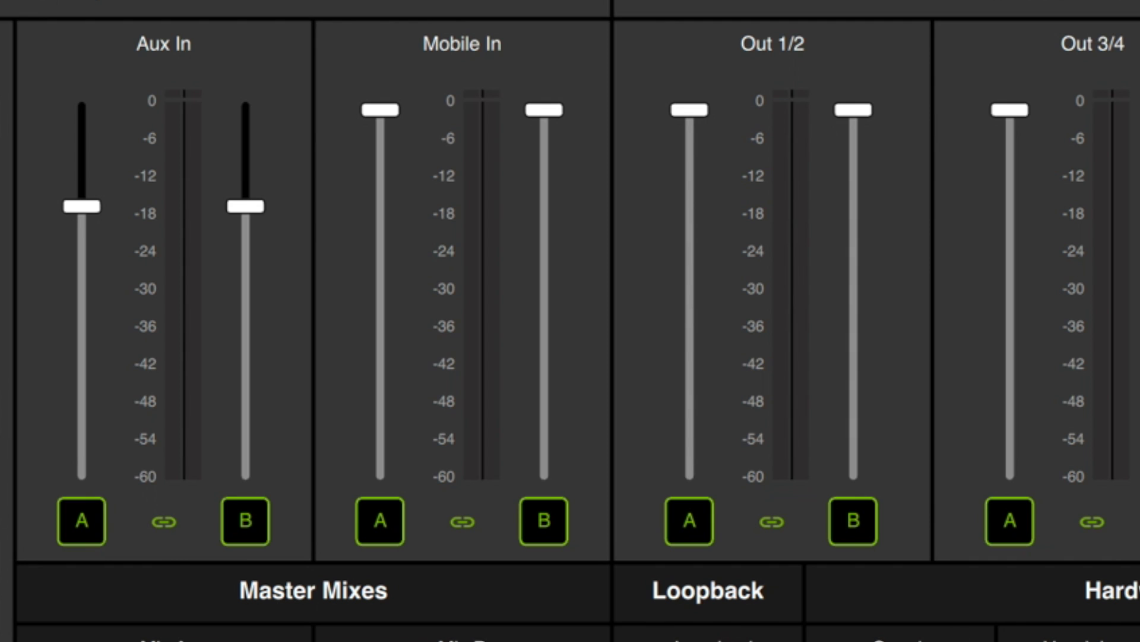
Step: Disable the Mix B send on the Mobile In channel strip
click(552, 525)
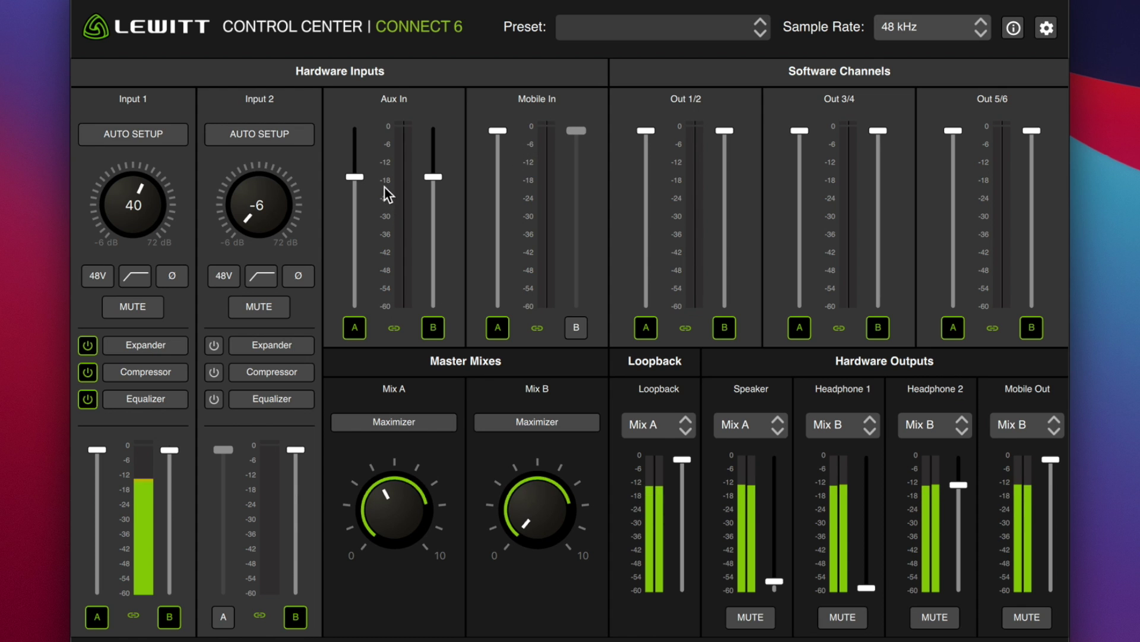
Step: Toggle Aux In's Mix A send off and on, then unlink and relink its Mix A/B levels
click(361, 328)
click(356, 327)
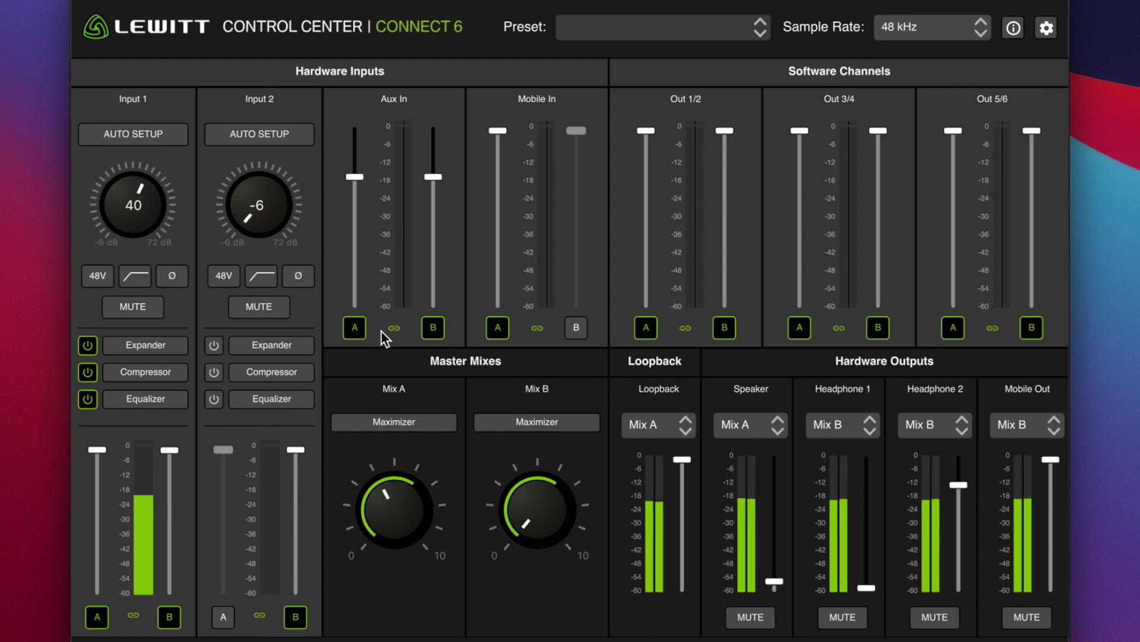
click(400, 330)
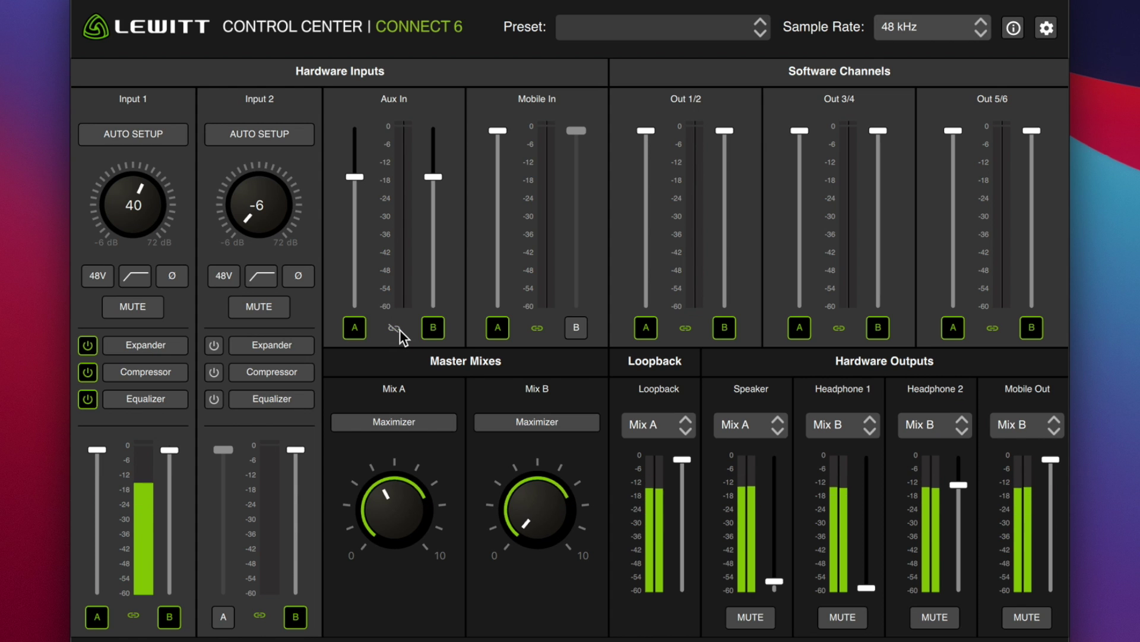
click(400, 330)
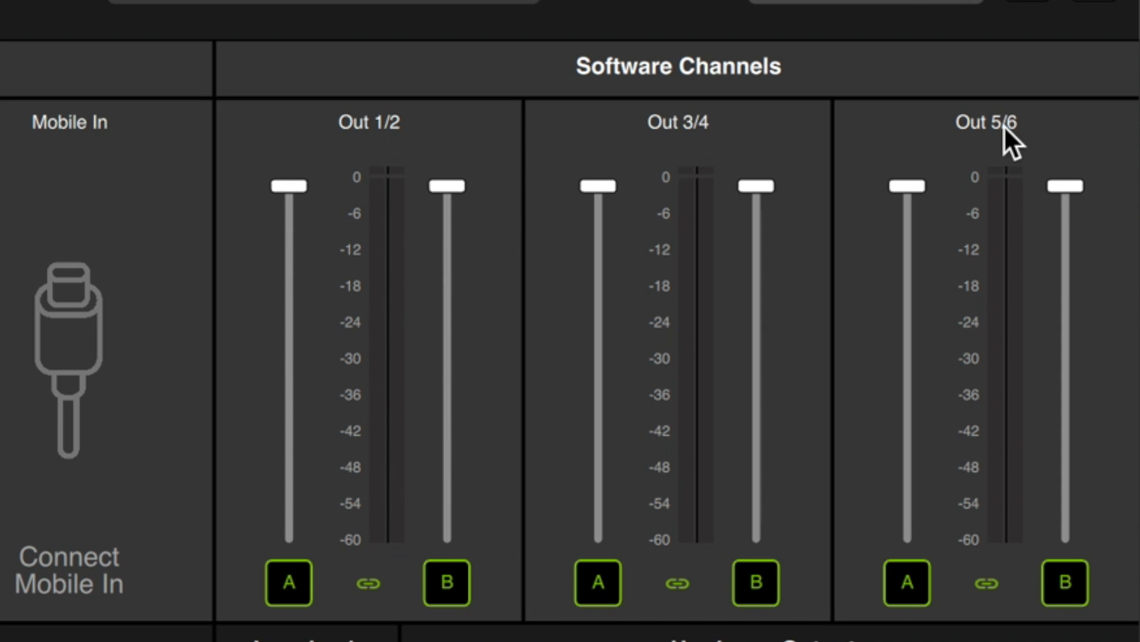
drag(441, 196, 434, 123)
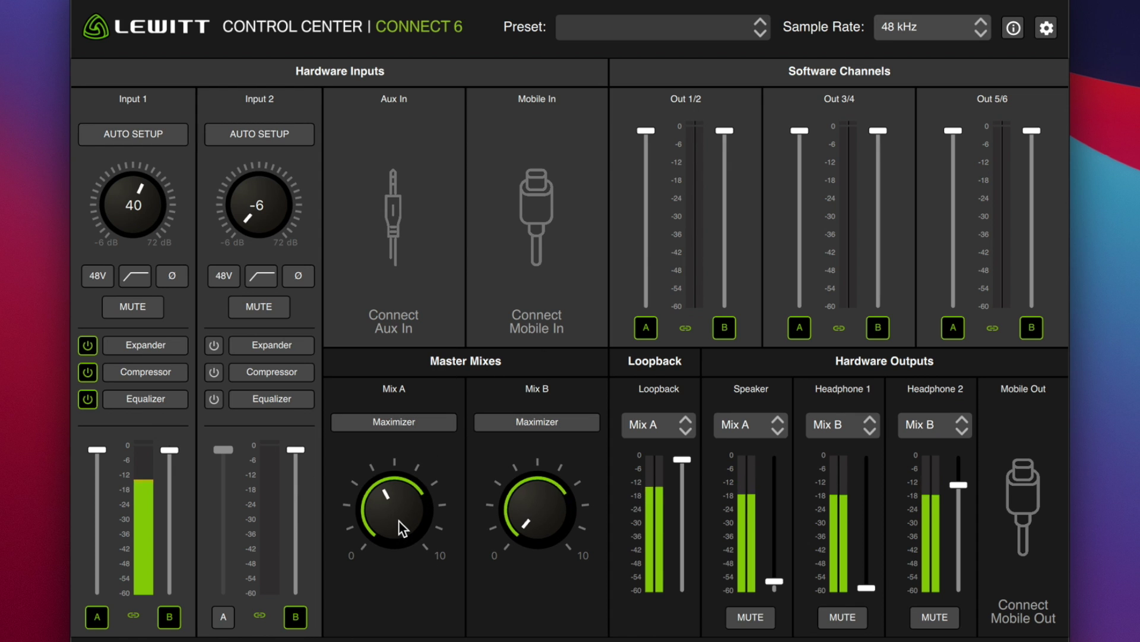
Step: Adjust Mix B's Maximizer amount, ending at mid-range with the Maximizer switched off
click(551, 527)
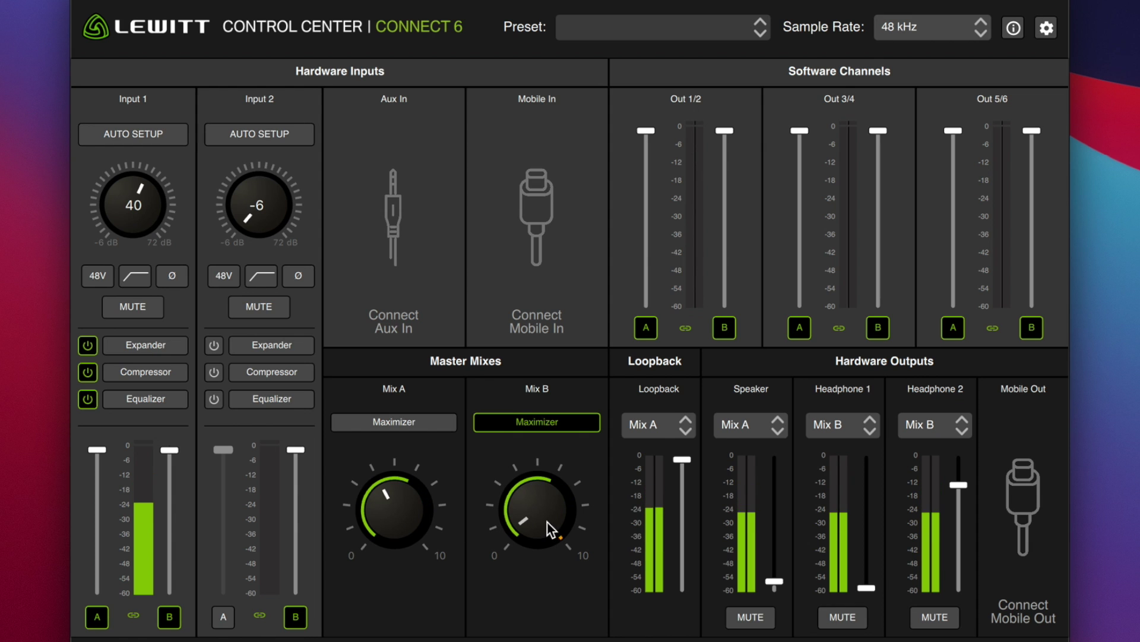
drag(540, 505, 534, 482)
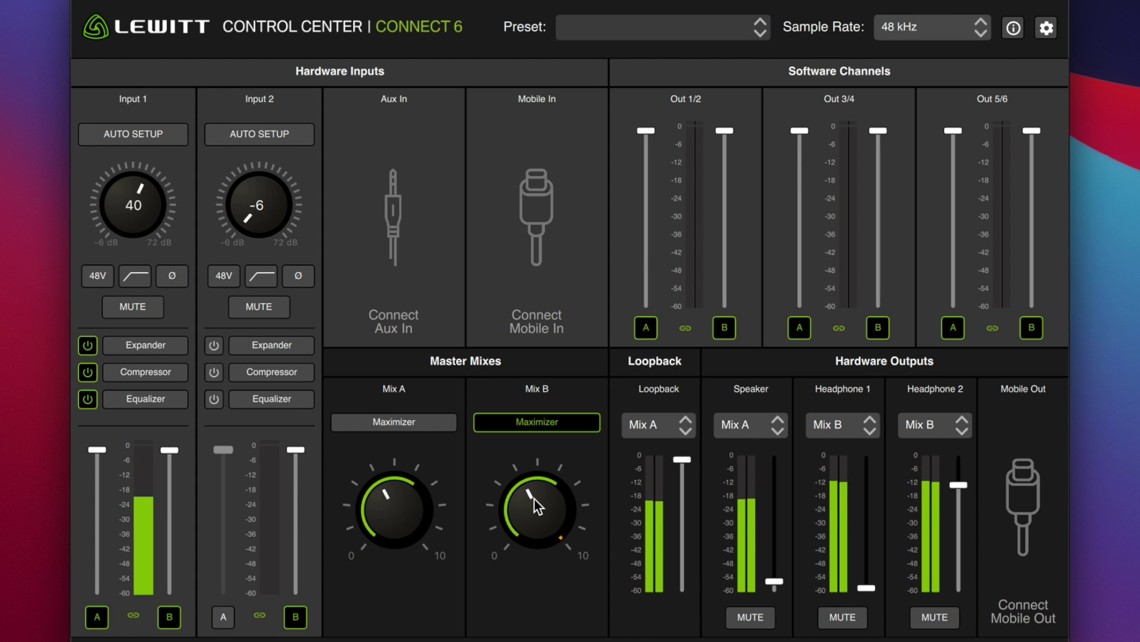
drag(535, 508, 537, 497)
drag(525, 524, 524, 559)
click(531, 427)
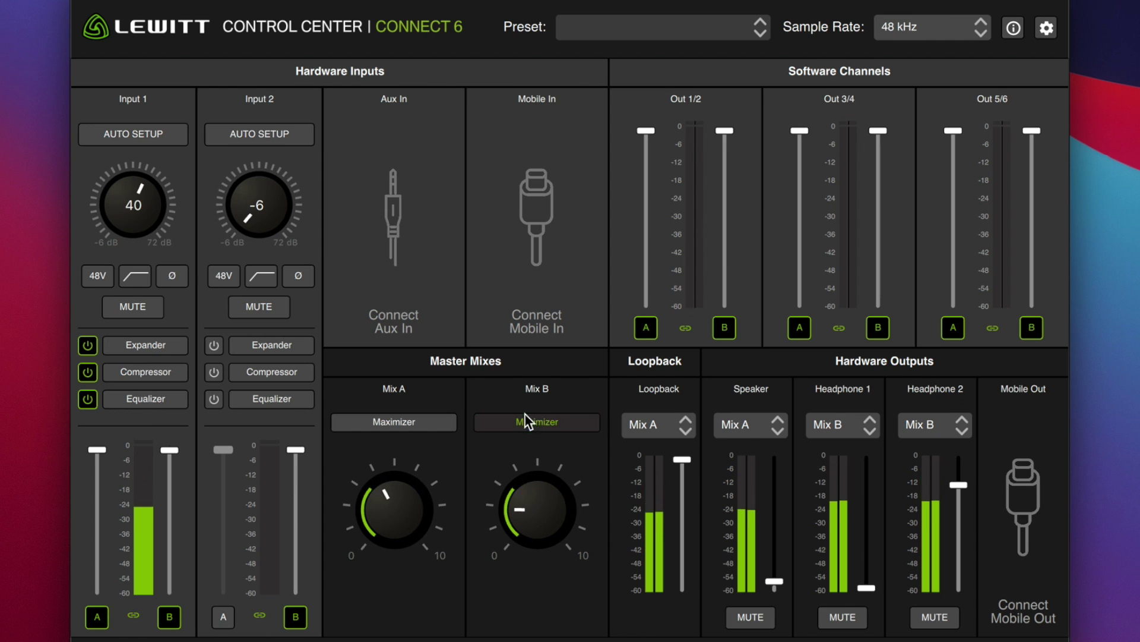
click(557, 425)
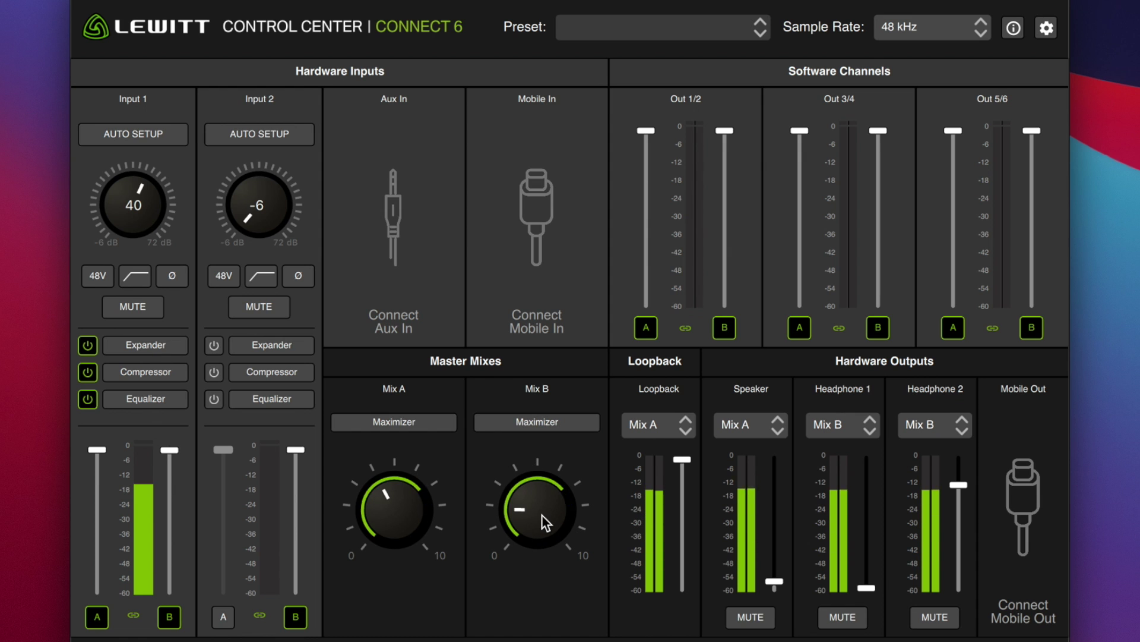
drag(542, 514, 528, 480)
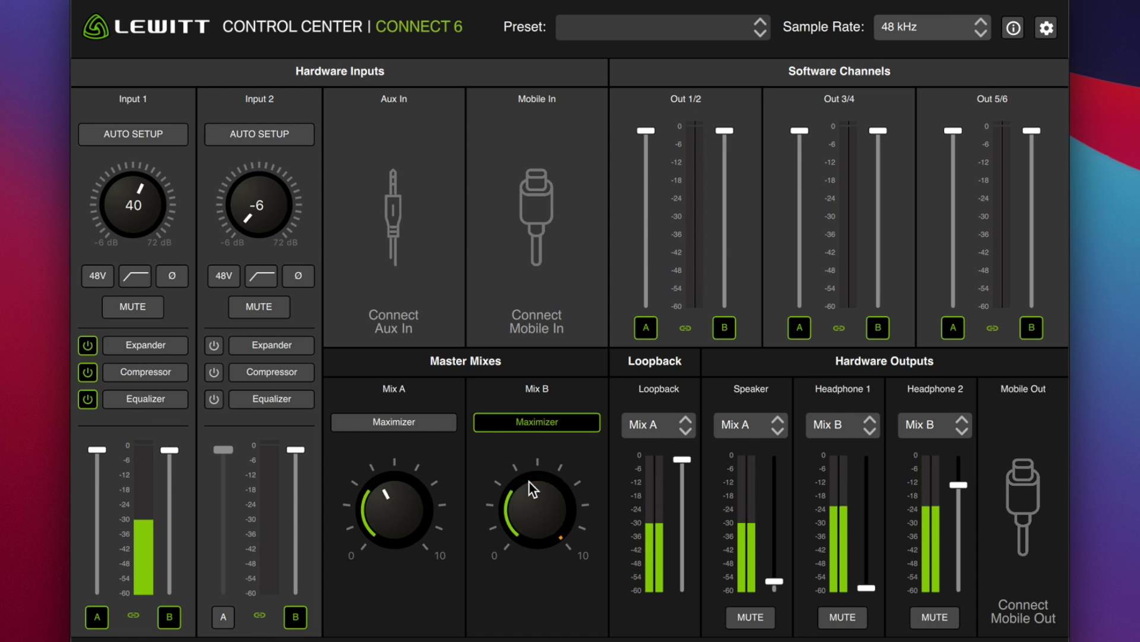
click(544, 423)
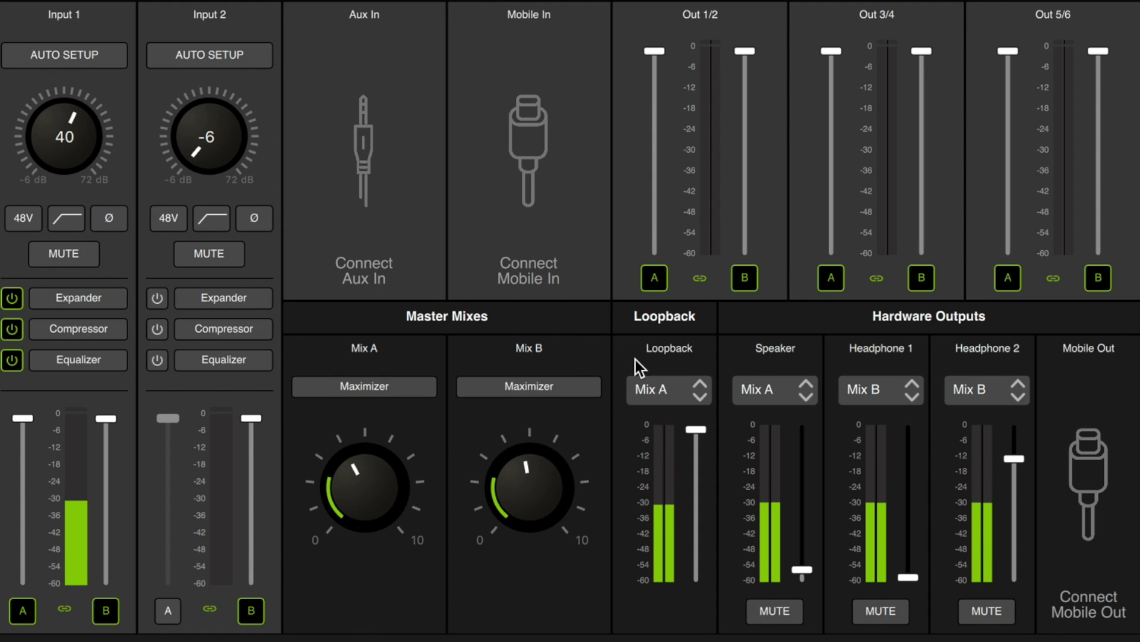
Step: Keep Mix A as the Loopback source, then toggle Out 1/2's Mix A send off and back on
click(669, 398)
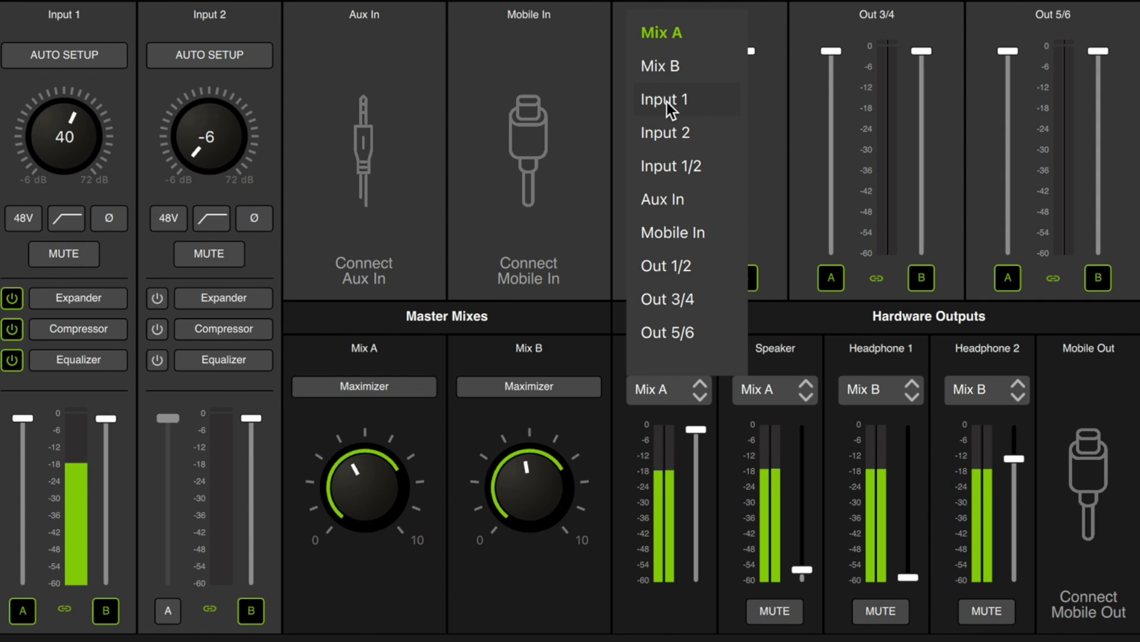
click(826, 320)
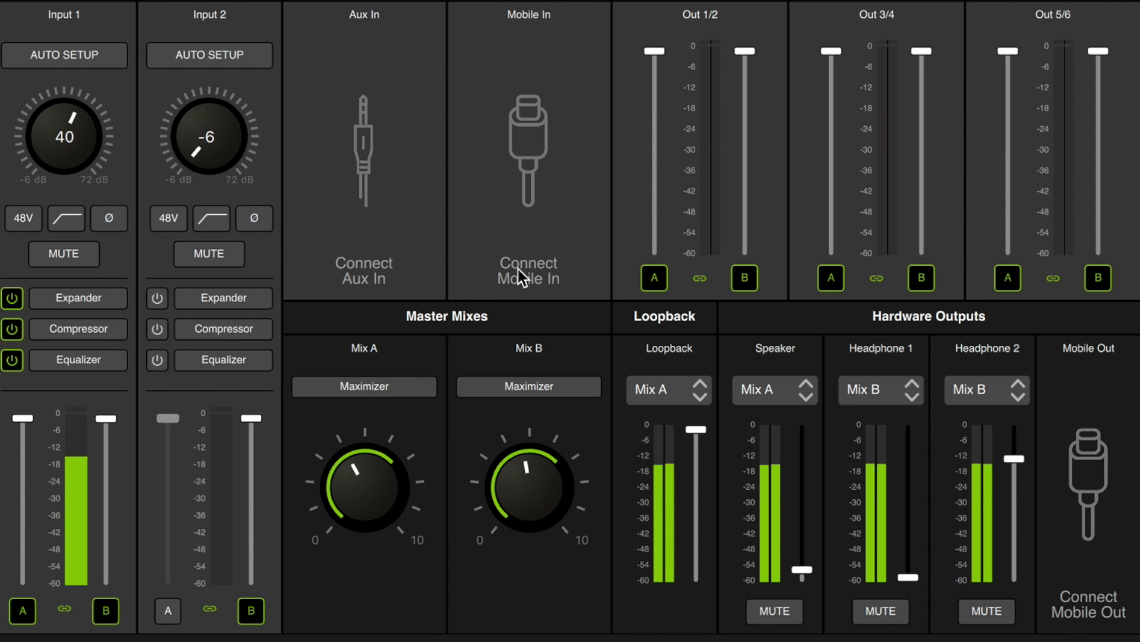
click(654, 278)
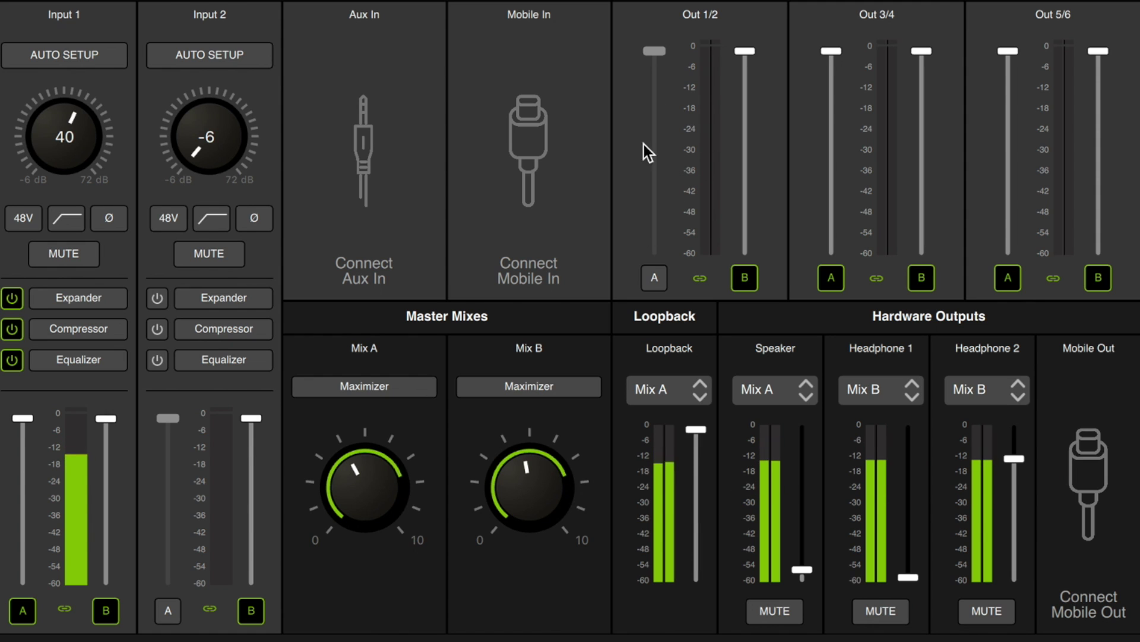
click(653, 277)
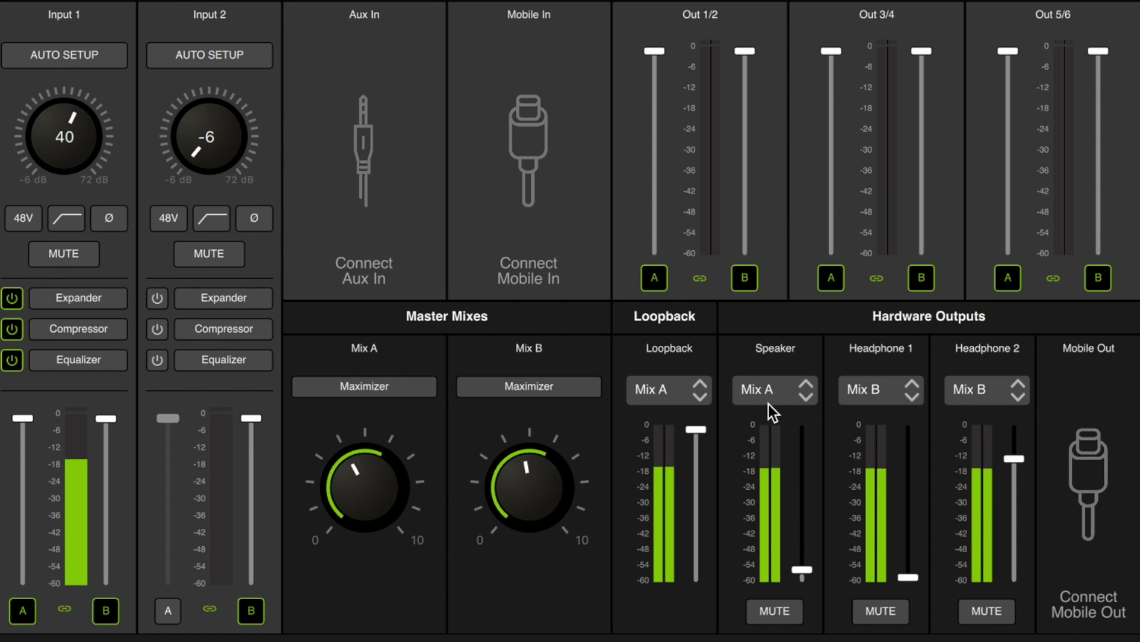
click(778, 391)
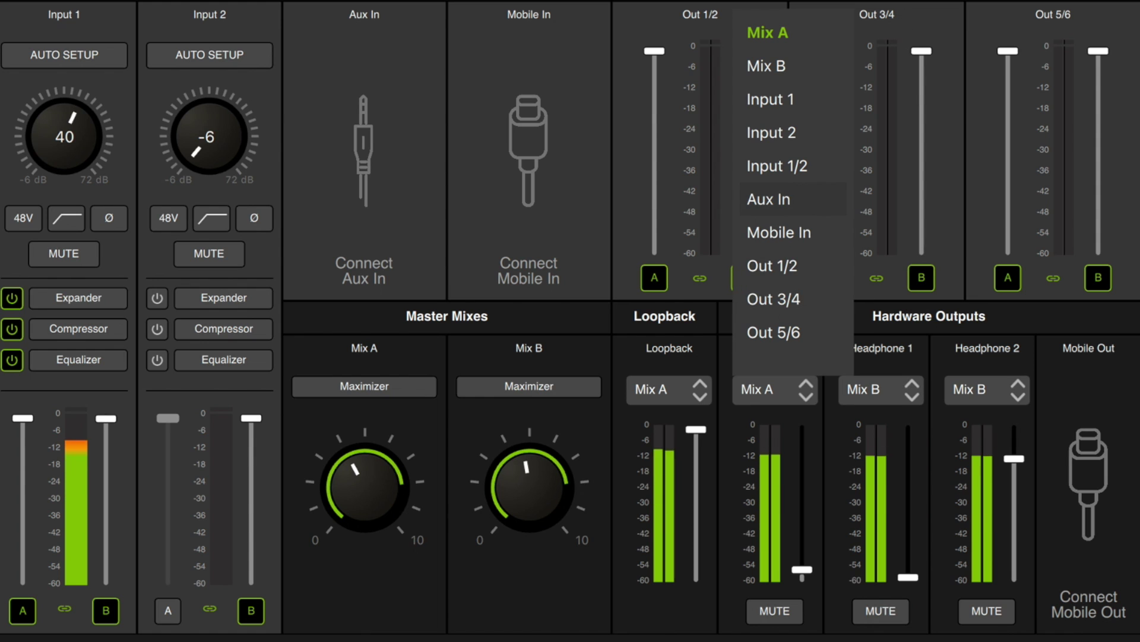
click(861, 325)
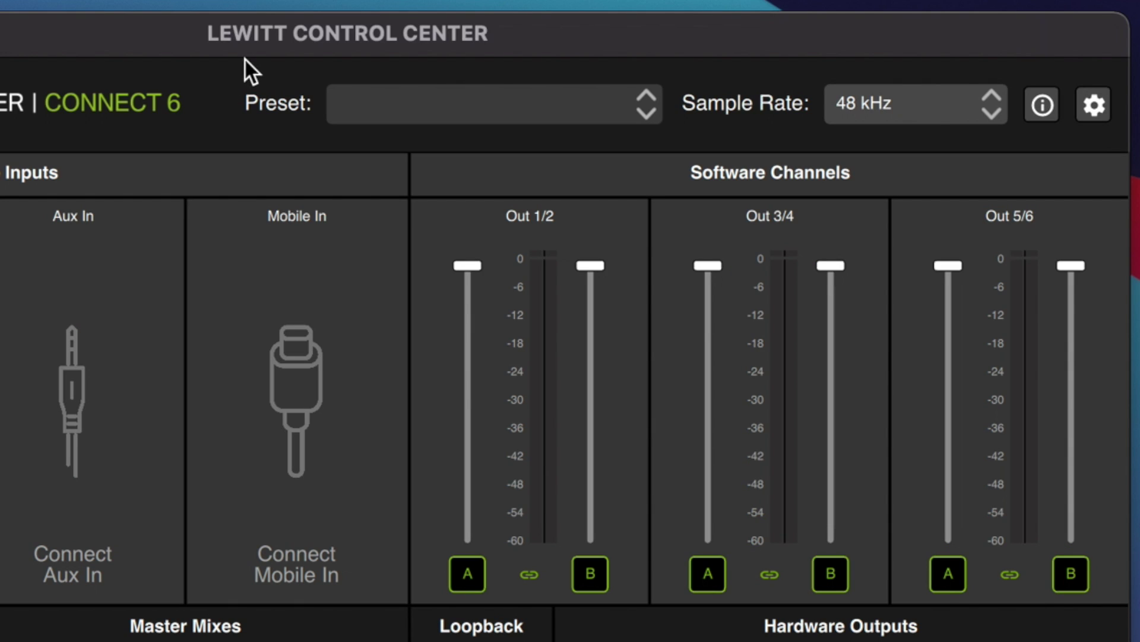
click(392, 105)
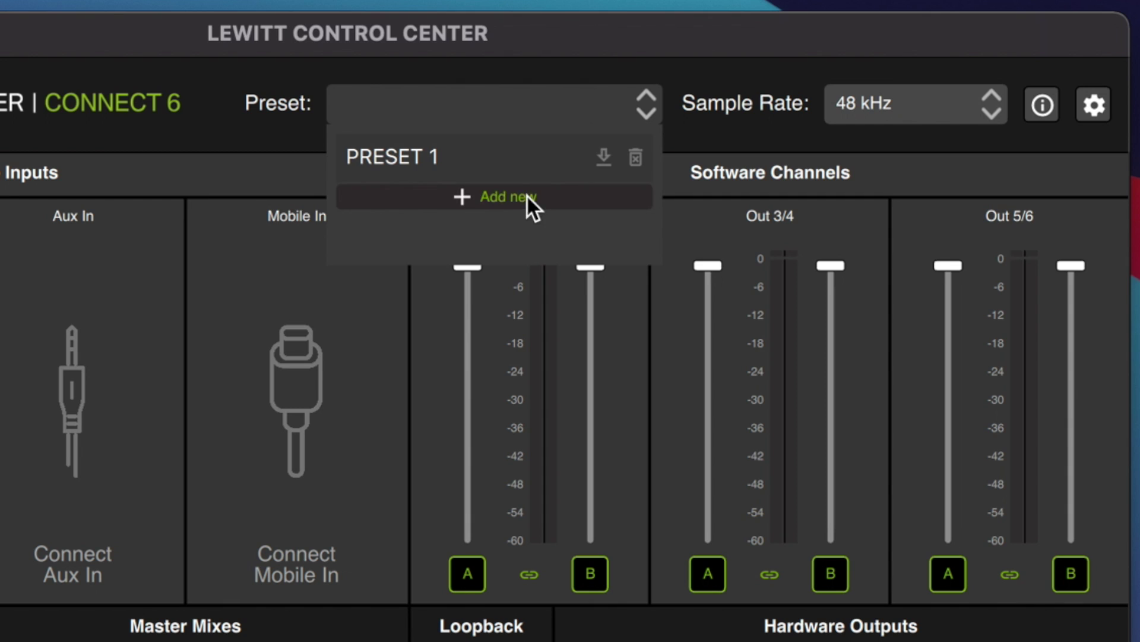
click(202, 94)
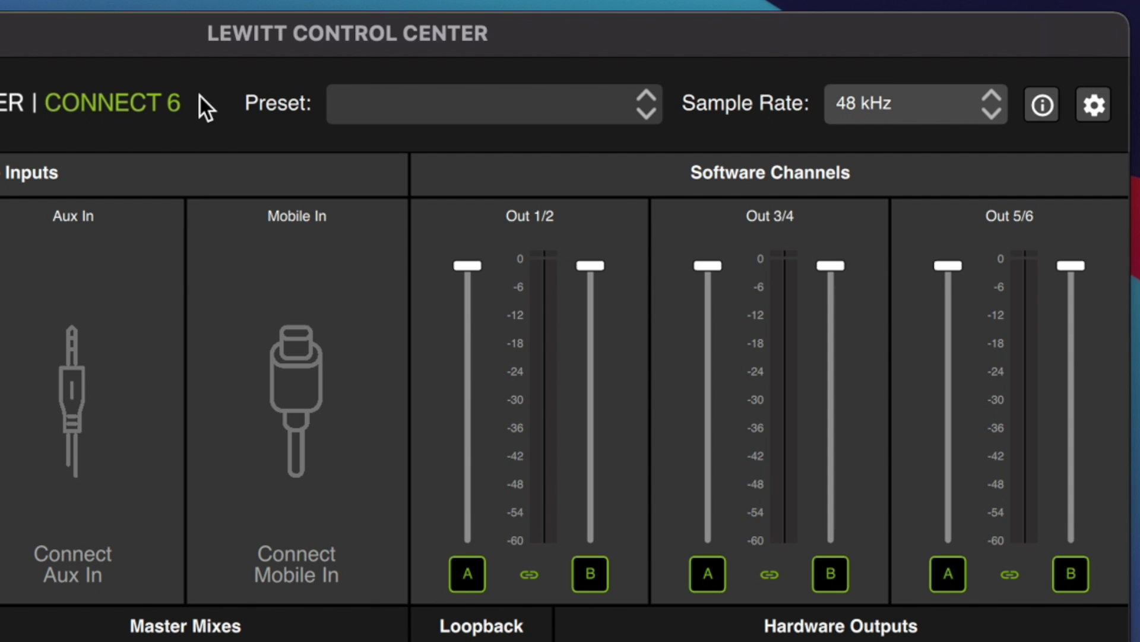
click(875, 95)
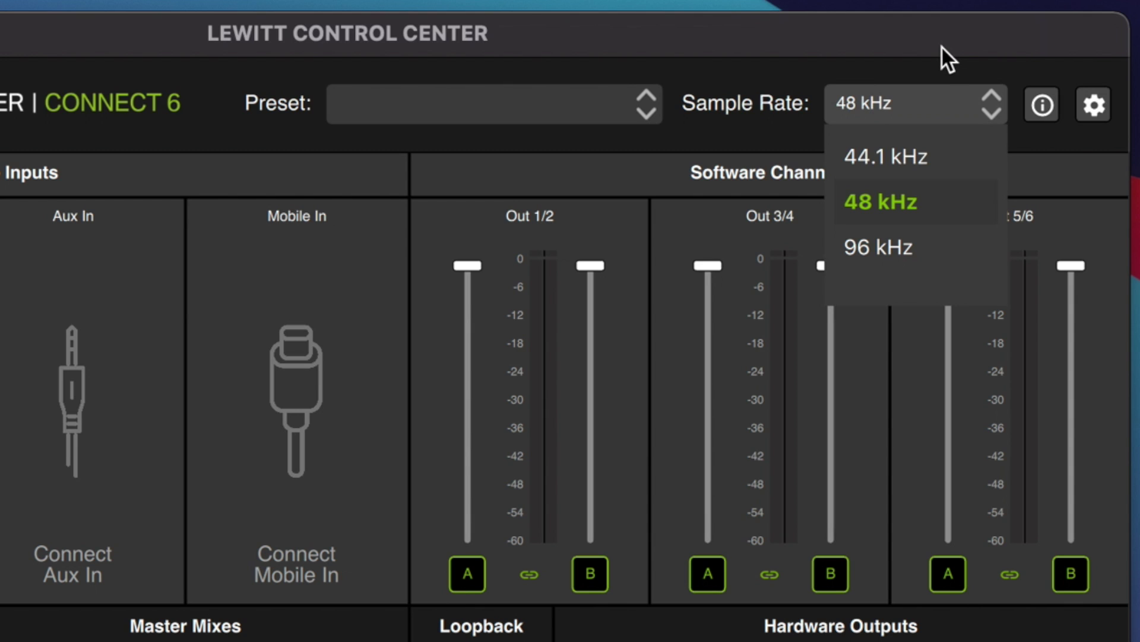
click(1034, 157)
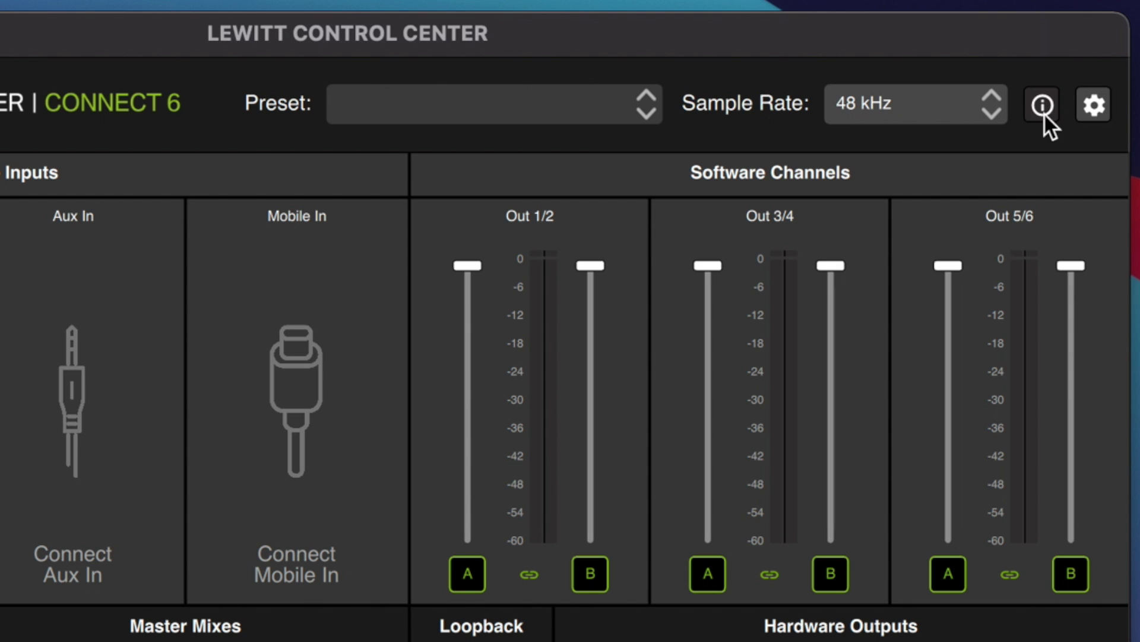
Step: In Settings, change LED Brightness from Medium to Low
click(1104, 107)
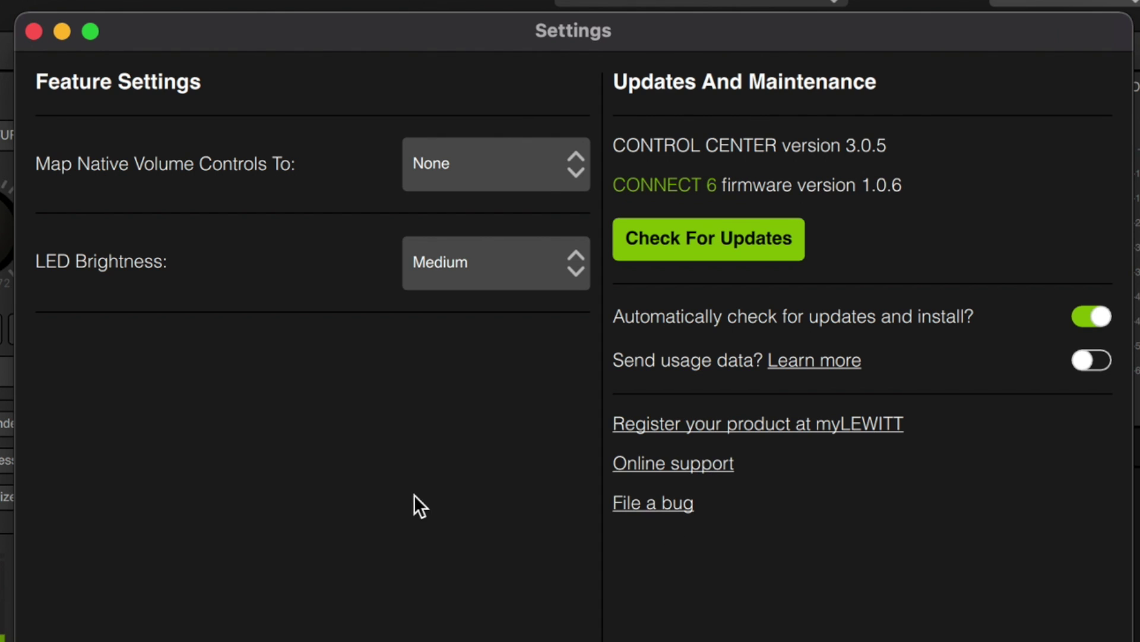
click(452, 265)
key(Up)
key(Return)
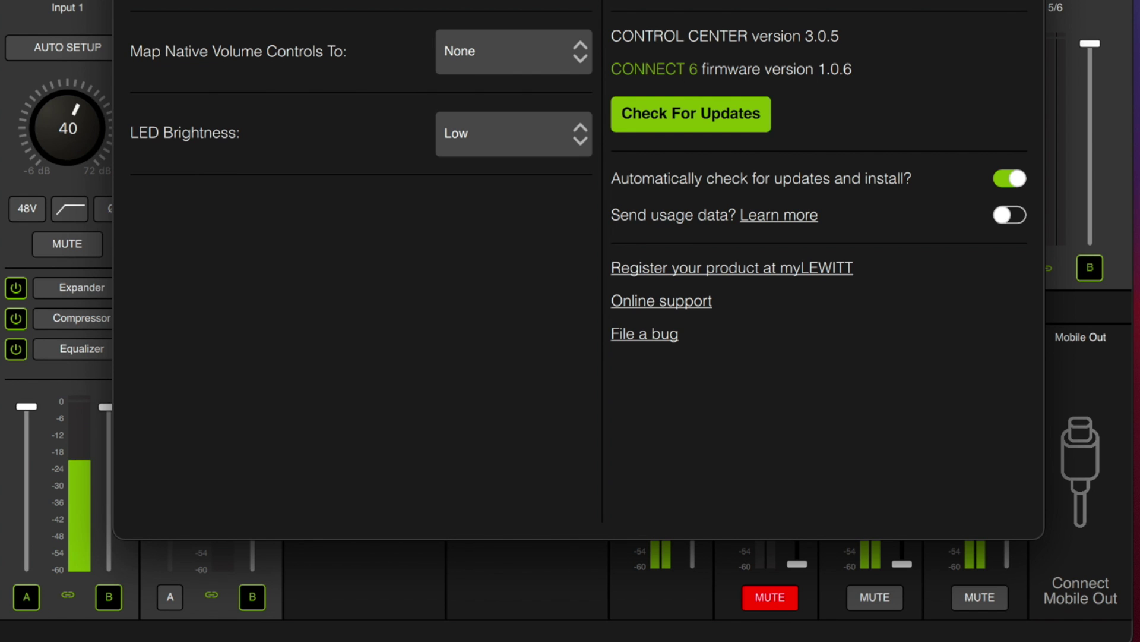
Step: Close Settings and raise and lower the system volume, confirming the mixer outputs stay unchanged
key(Escape)
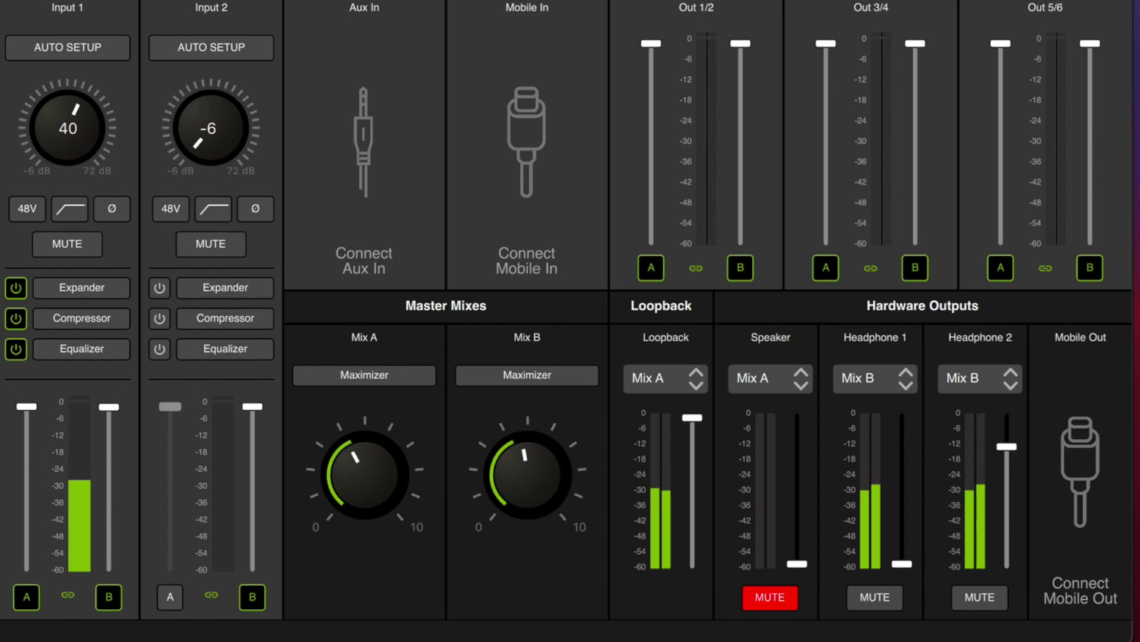
key(XF86AudioRaiseVolume)
key(XF86AudioRaiseVolume)
key(XF86AudioRaiseVolume)
key(XF86AudioRaiseVolume)
key(XF86AudioRaiseVolume)
key(XF86AudioRaiseVolume)
key(XF86AudioRaiseVolume)
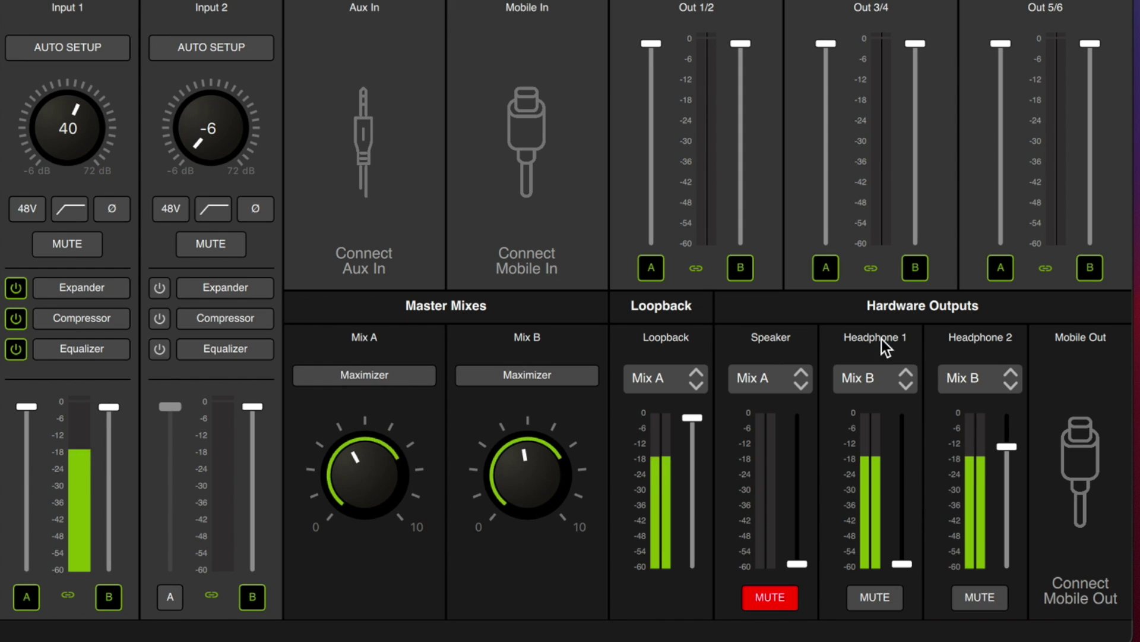
key(XF86AudioLowerVolume)
key(XF86AudioLowerVolume)
key(XF86AudioLowerVolume)
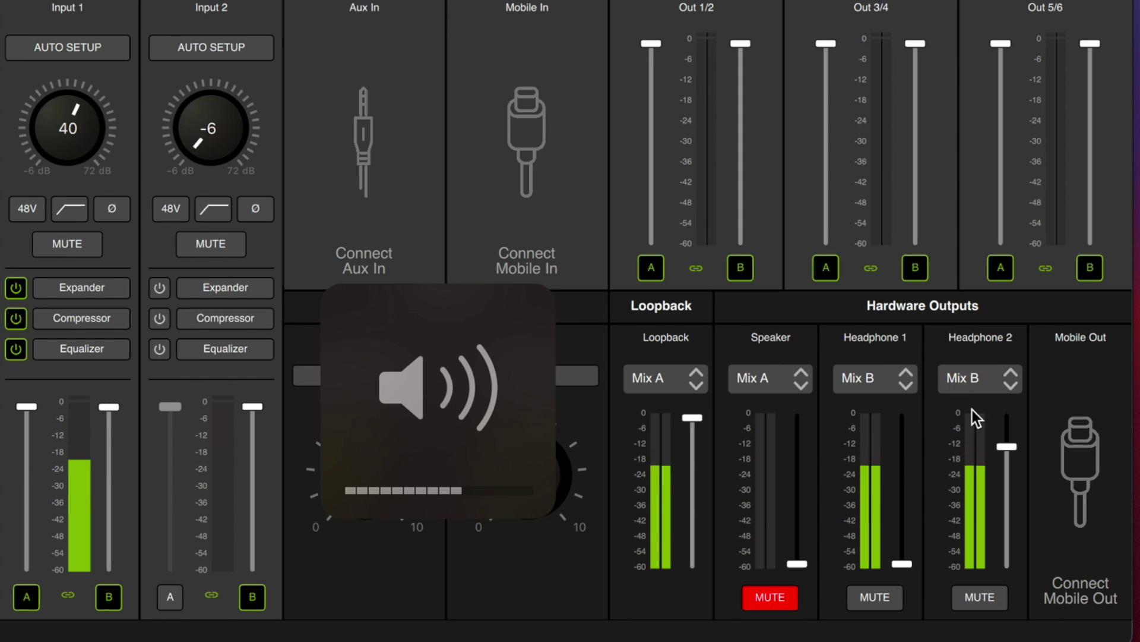
key(XF86AudioLowerVolume)
key(XF86AudioLowerVolume)
key(XF86AudioLowerVolume)
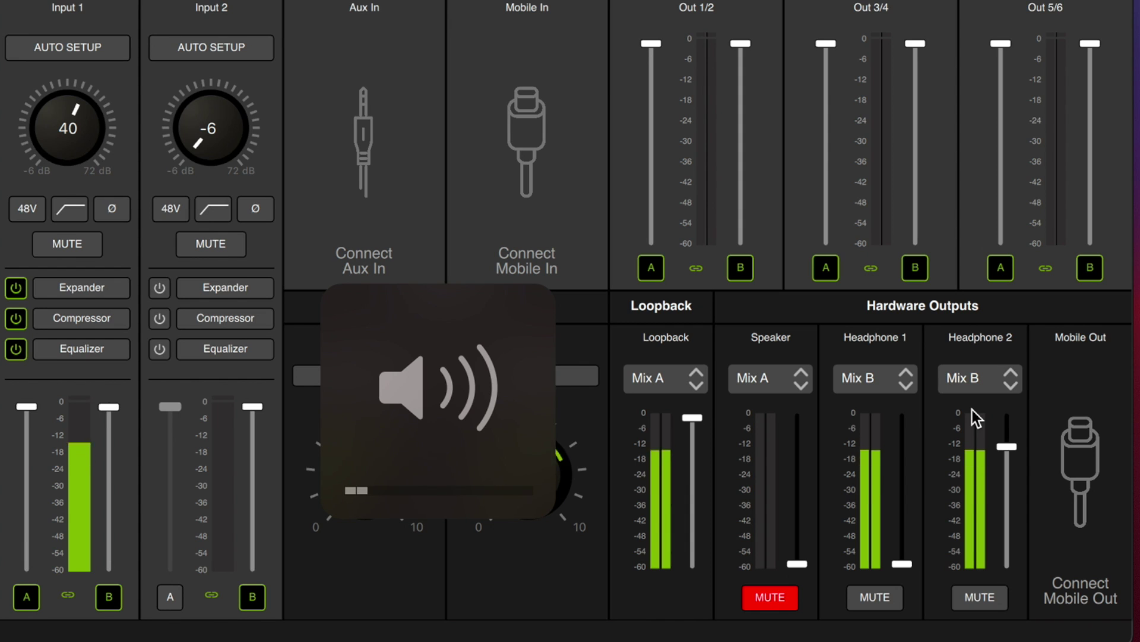
key(XF86AudioRaiseVolume)
key(XF86AudioRaiseVolume)
key(XF86AudioRaiseVolume)
key(XF86AudioRaiseVolume)
key(XF86AudioRaiseVolume)
key(XF86AudioRaiseVolume)
key(XF86AudioRaiseVolume)
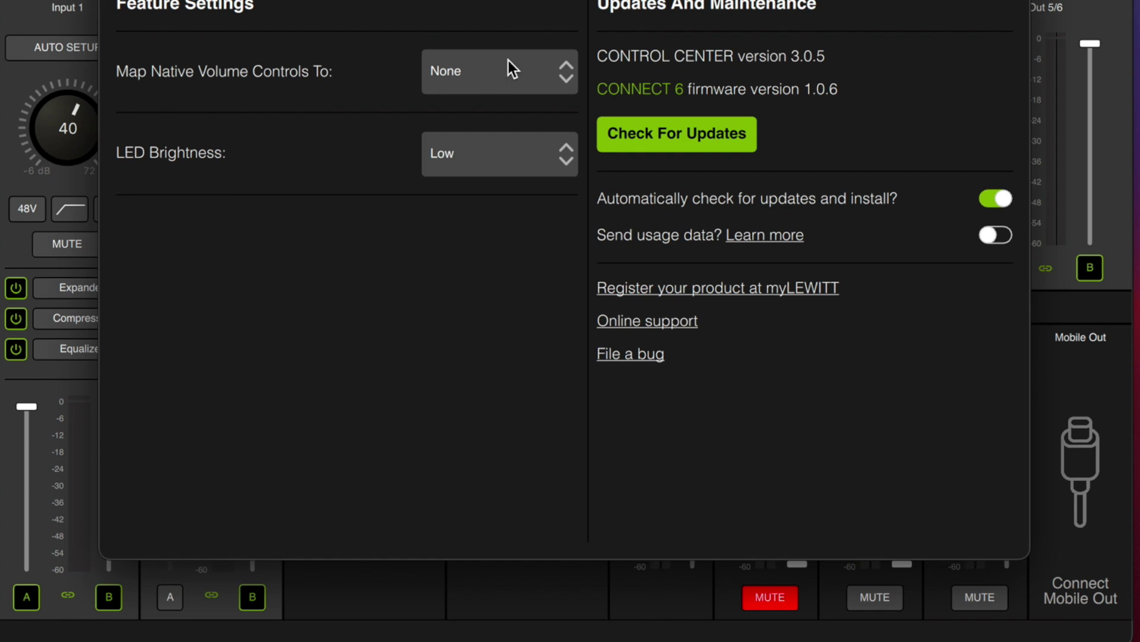
click(506, 69)
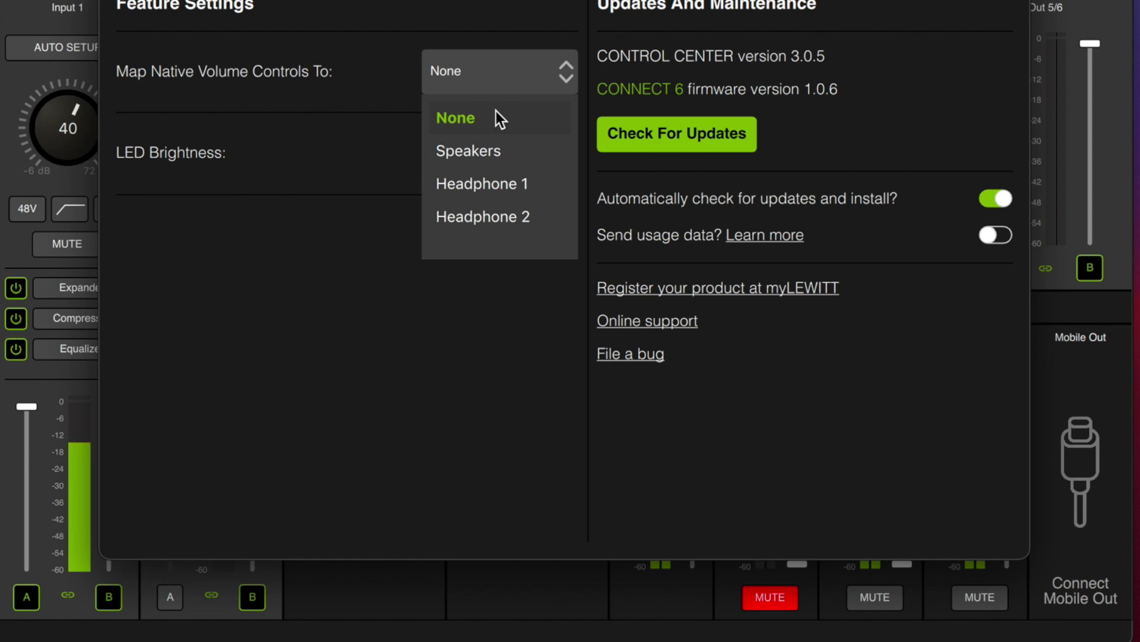
click(495, 157)
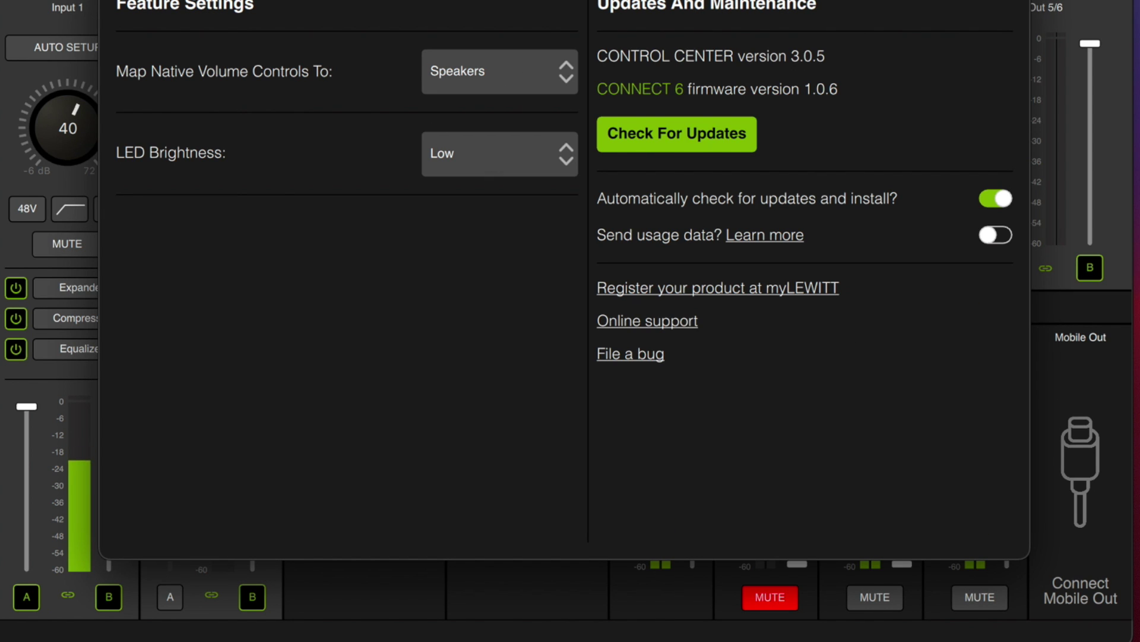
key(Escape)
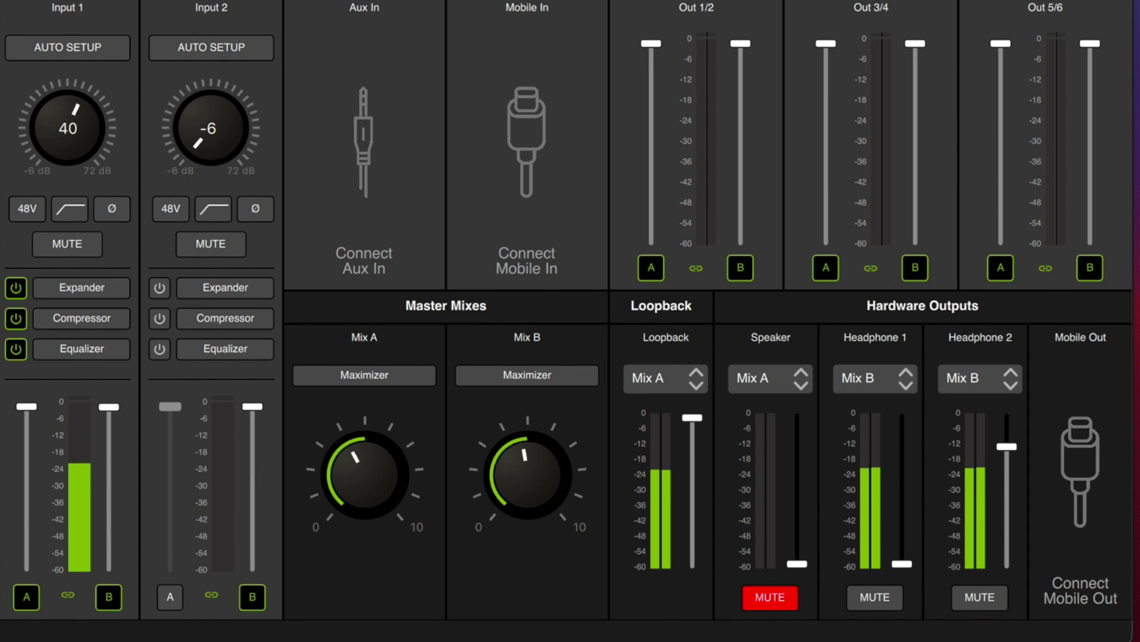
key(XF86AudioRaiseVolume)
key(XF86AudioRaiseVolume)
key(XF86AudioRaiseVolume)
key(XF86AudioRaiseVolume)
key(XF86AudioRaiseVolume)
key(XF86AudioRaiseVolume)
key(XF86AudioRaiseVolume)
key(XF86AudioRaiseVolume)
key(XF86AudioRaiseVolume)
key(XF86AudioRaiseVolume)
key(XF86AudioRaiseVolume)
key(XF86AudioRaiseVolume)
key(XF86AudioRaiseVolume)
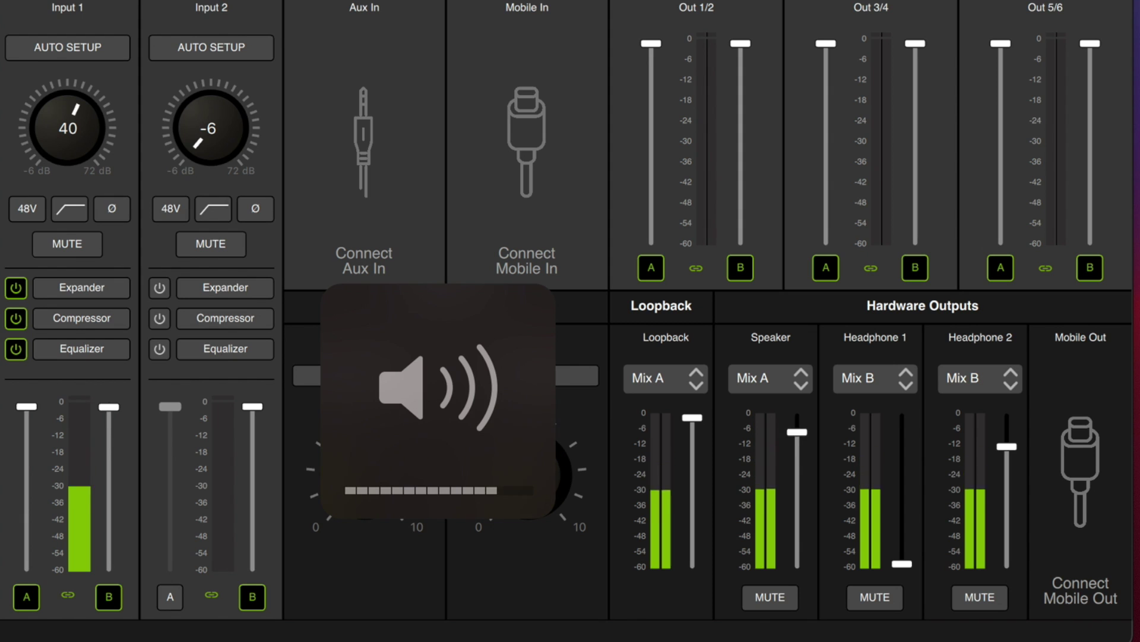
key(XF86AudioLowerVolume)
key(XF86AudioLowerVolume)
key(XF86AudioLowerVolume)
key(XF86AudioLowerVolume)
key(XF86AudioLowerVolume)
key(XF86AudioLowerVolume)
key(XF86AudioLowerVolume)
key(XF86AudioLowerVolume)
key(XF86AudioLowerVolume)
key(XF86AudioLowerVolume)
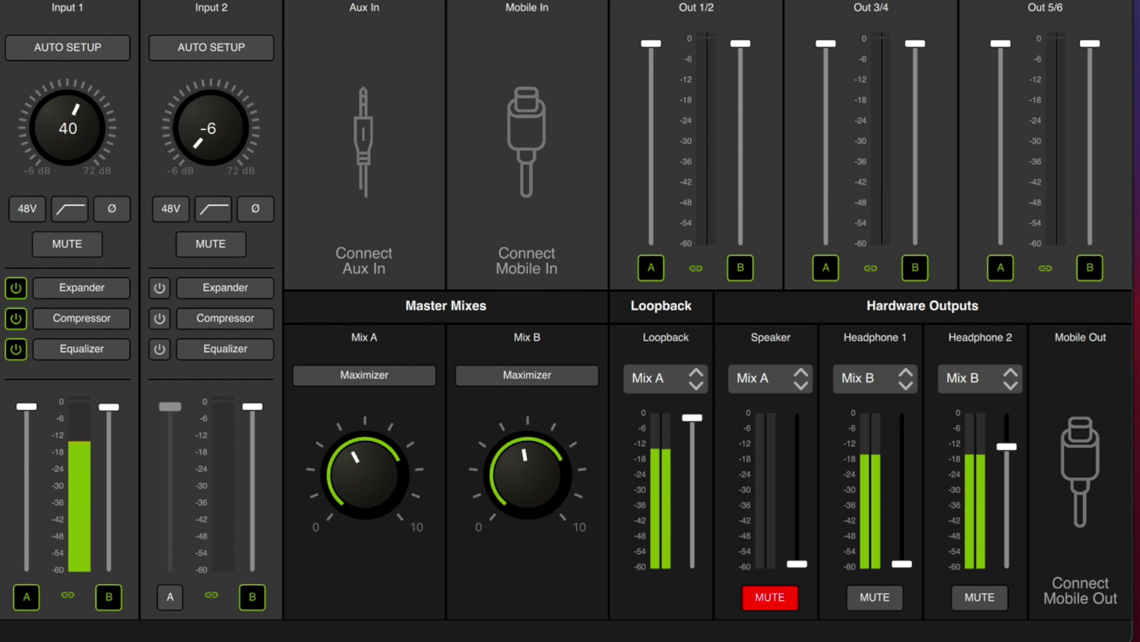
key(super+comma)
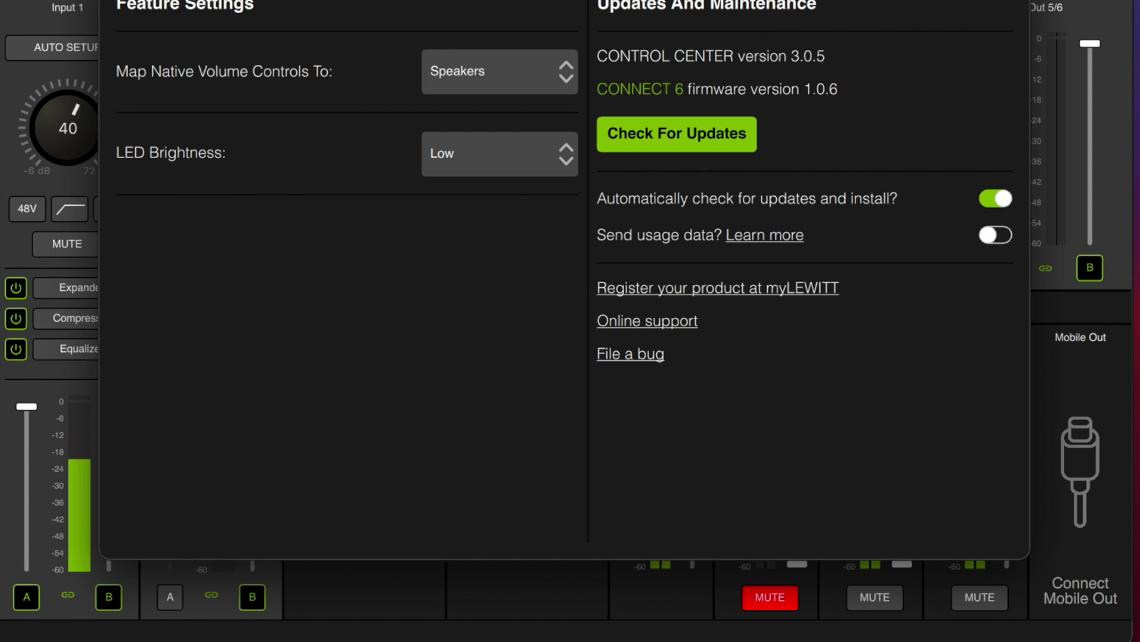
click(463, 94)
click(475, 122)
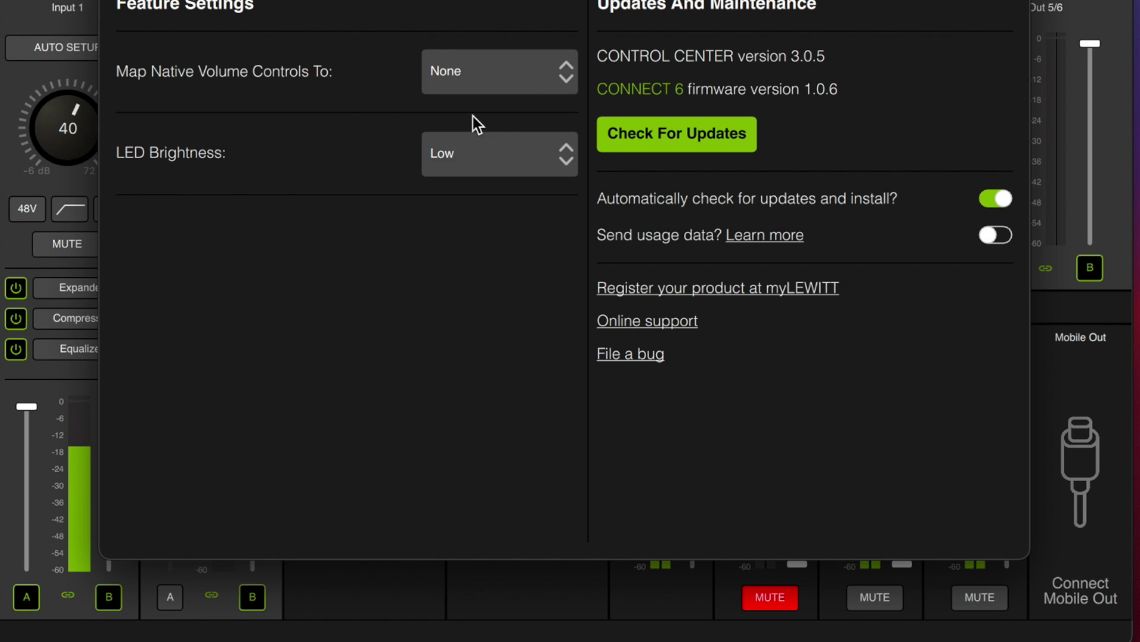